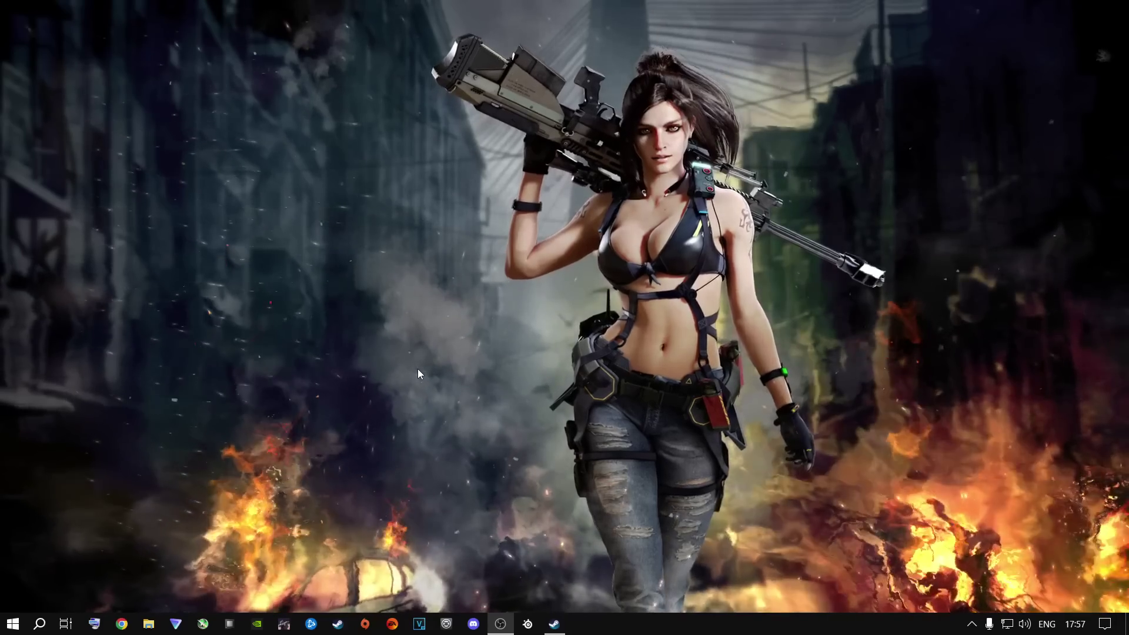
Open the Windows system Temp folder by running "temp" from the Run dialog.
key("super+r")
key("BackSpace")
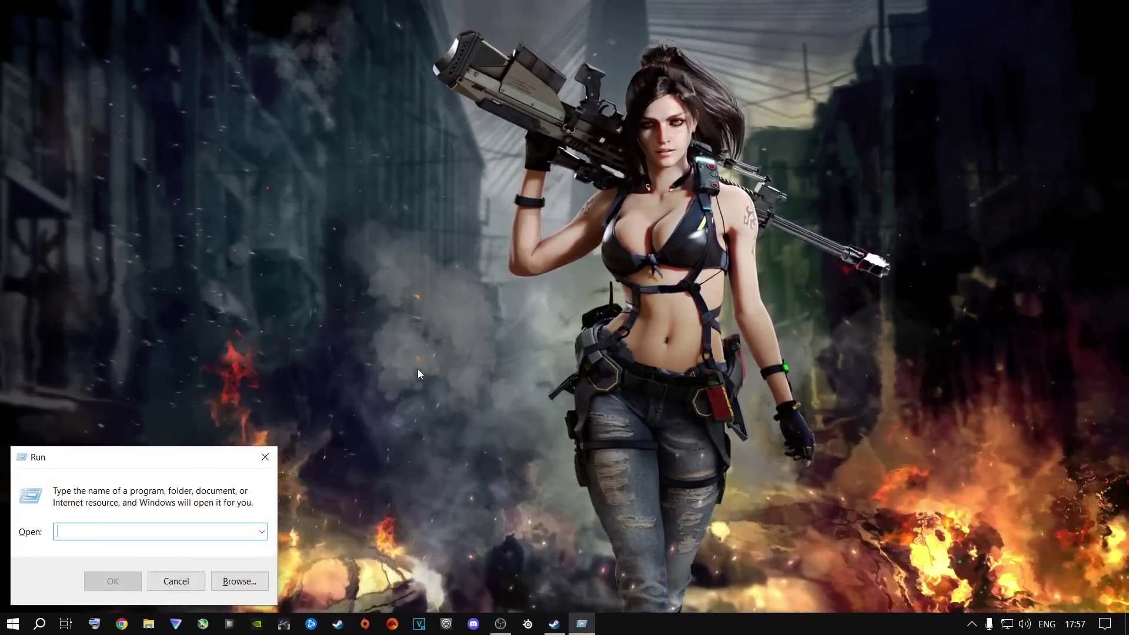
type("temp")
key("Return")
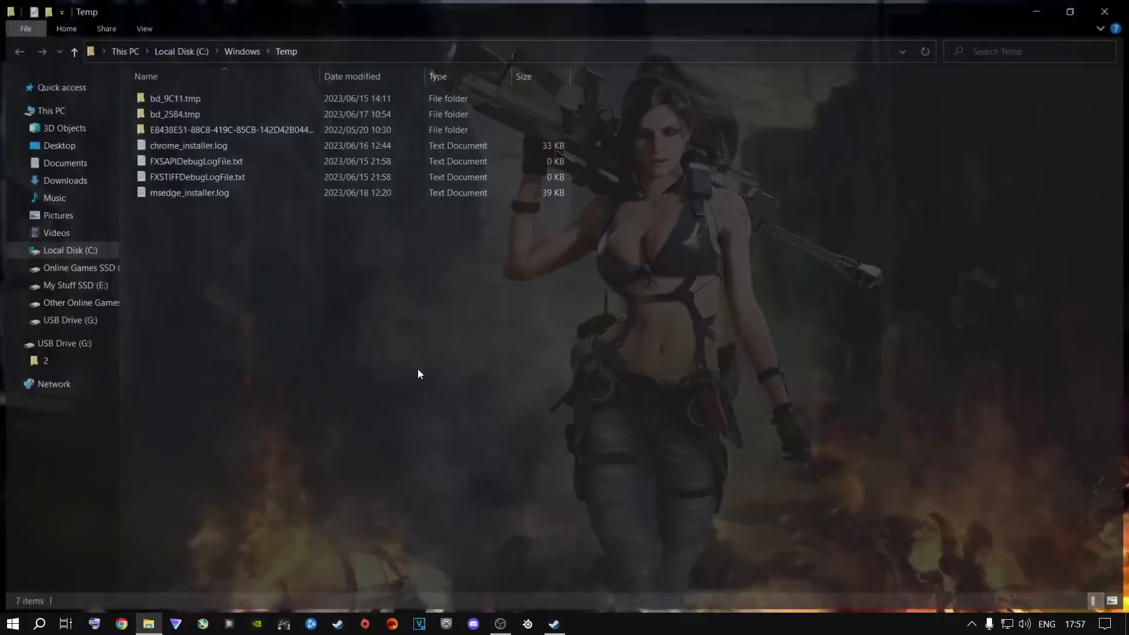
Delete everything in the Windows Temp folder, skip the item that requires SYSTEM permission, and close the folder.
left_click(169, 100)
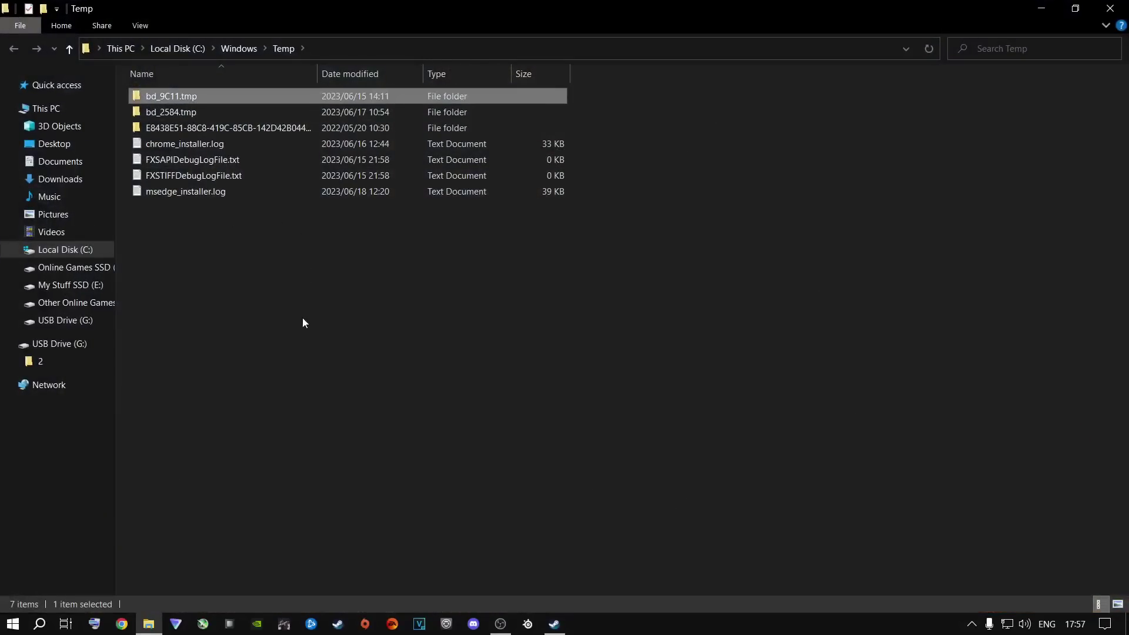
key("ctrl+a")
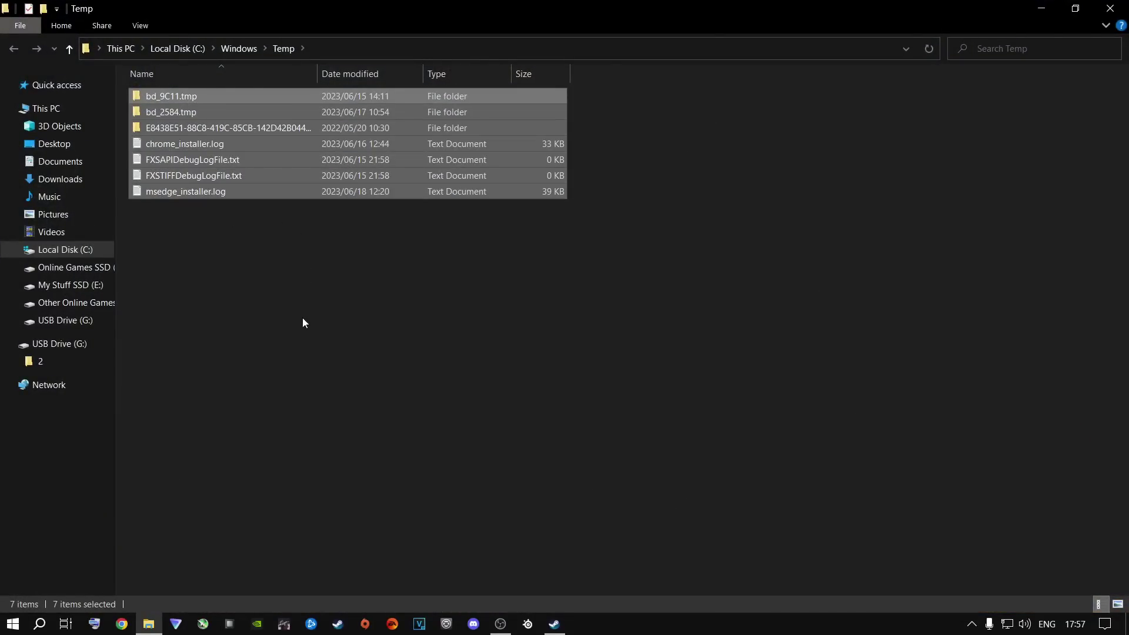
key("Delete")
left_click(279, 274)
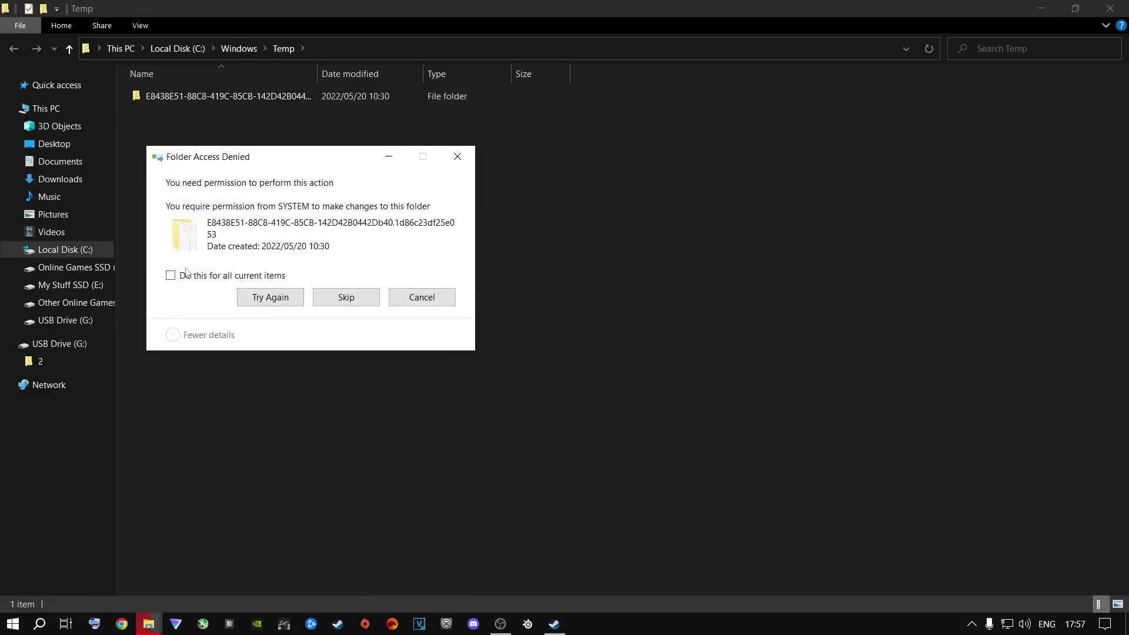
left_click(172, 275)
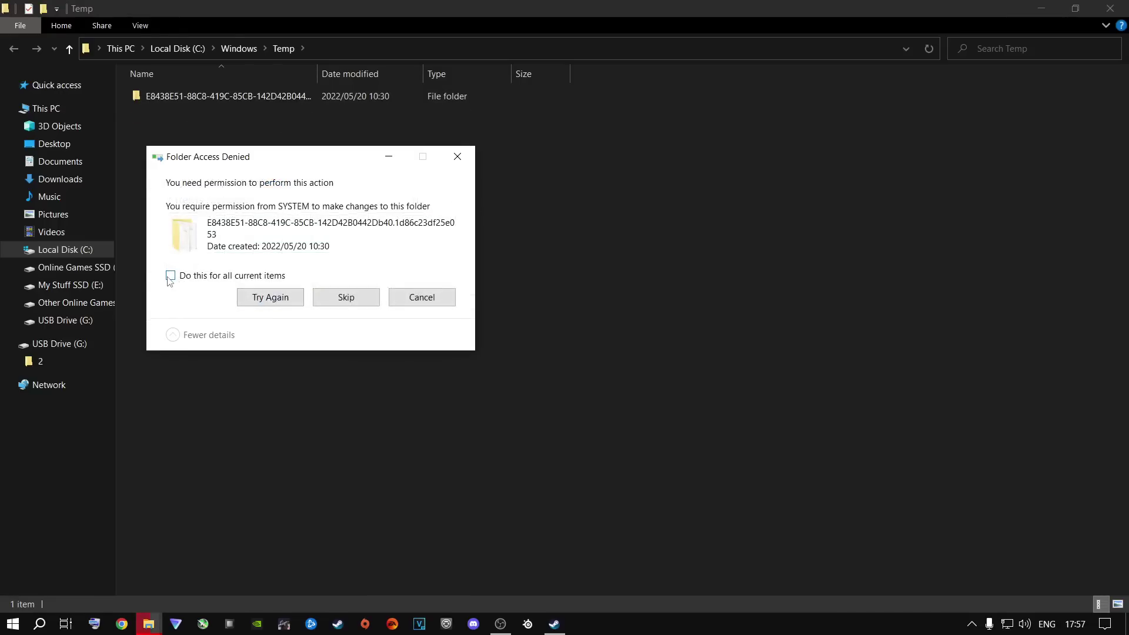
left_click(347, 298)
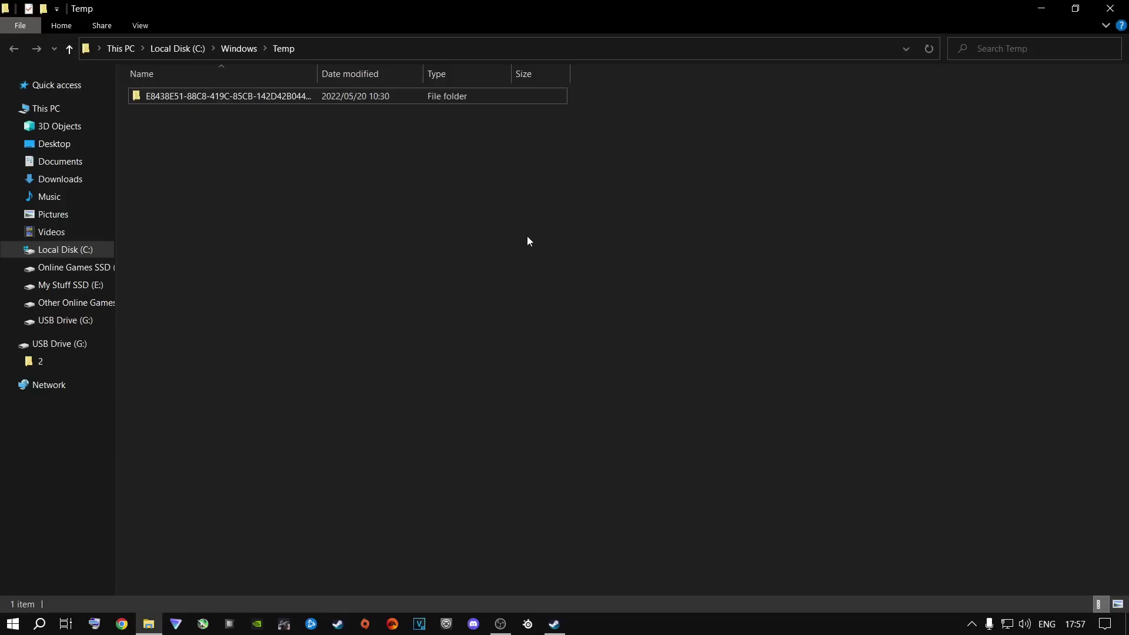
left_click(1110, 8)
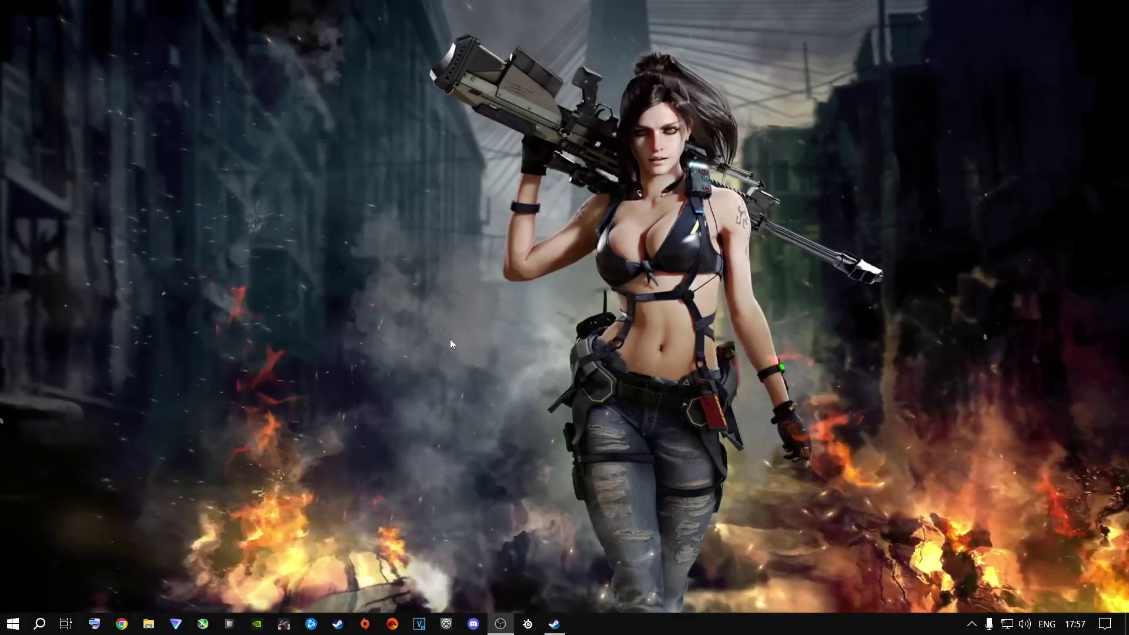
Open the user's local Temp folder by running "%temp%" from the Run dialog.
key("super+r")
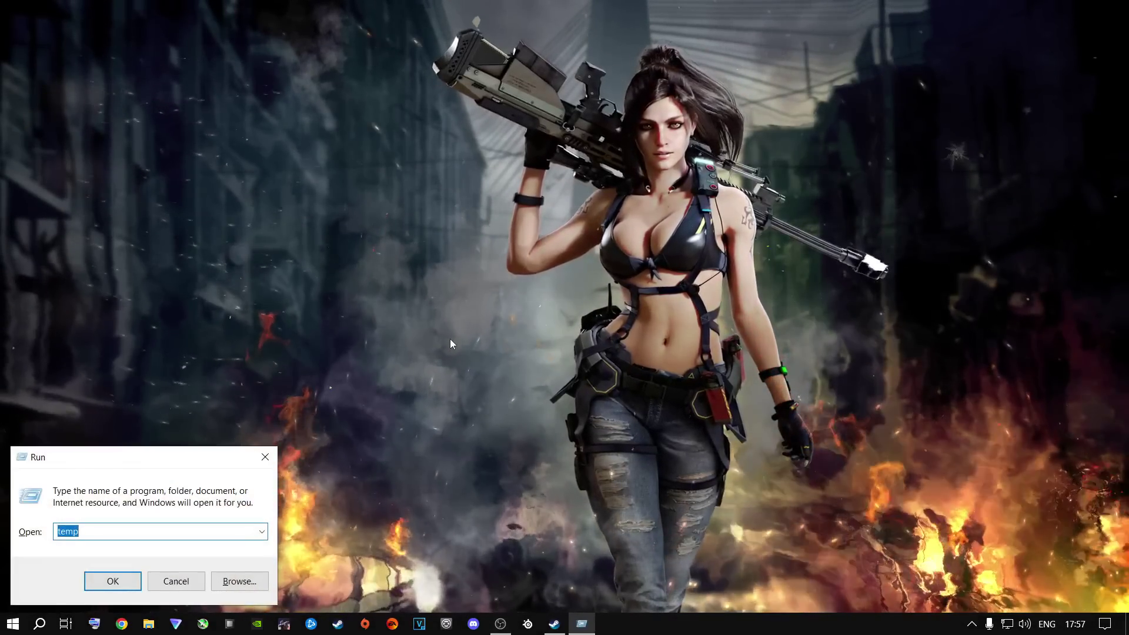
key("End")
type("%")
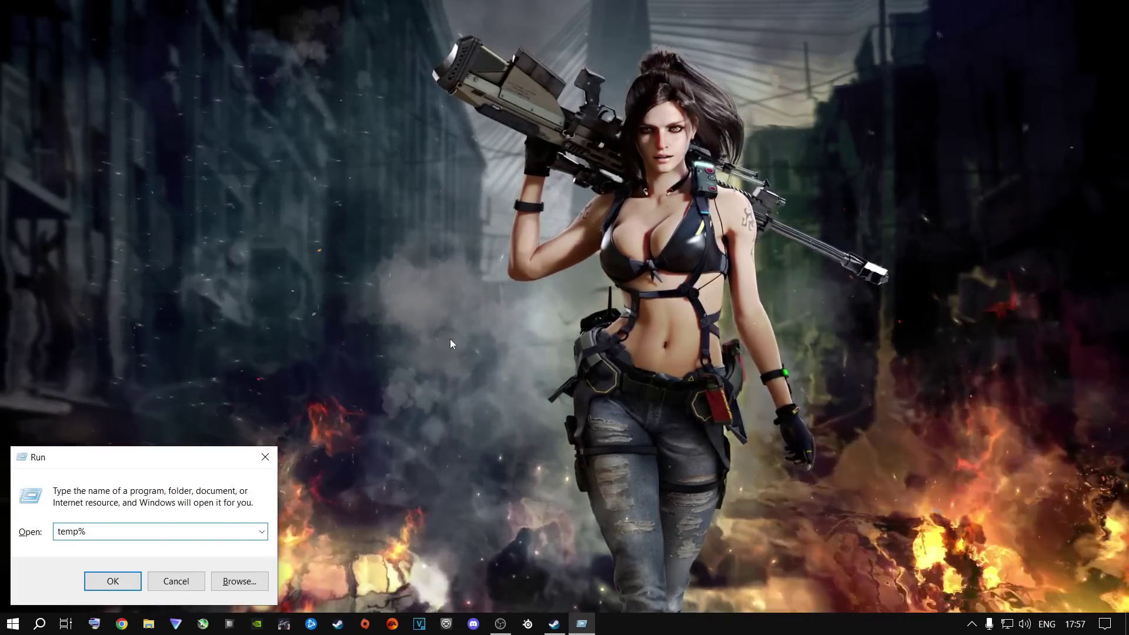
key("Home")
type("%")
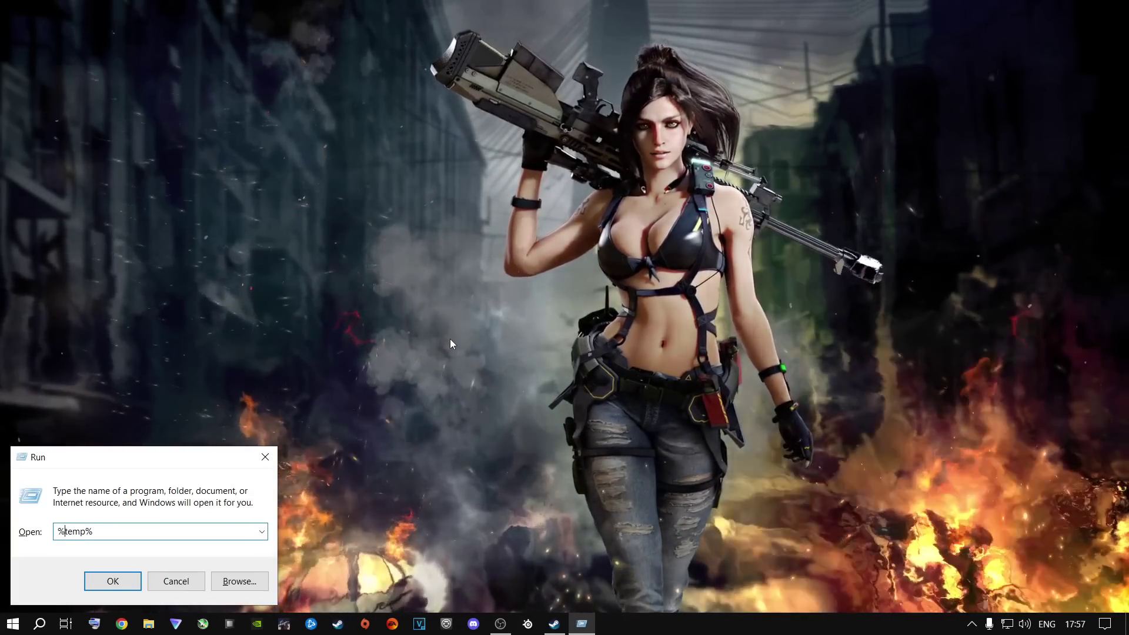
key("Return")
Delete all files and folders in the user's local Temp folder and close it.
left_click(323, 128)
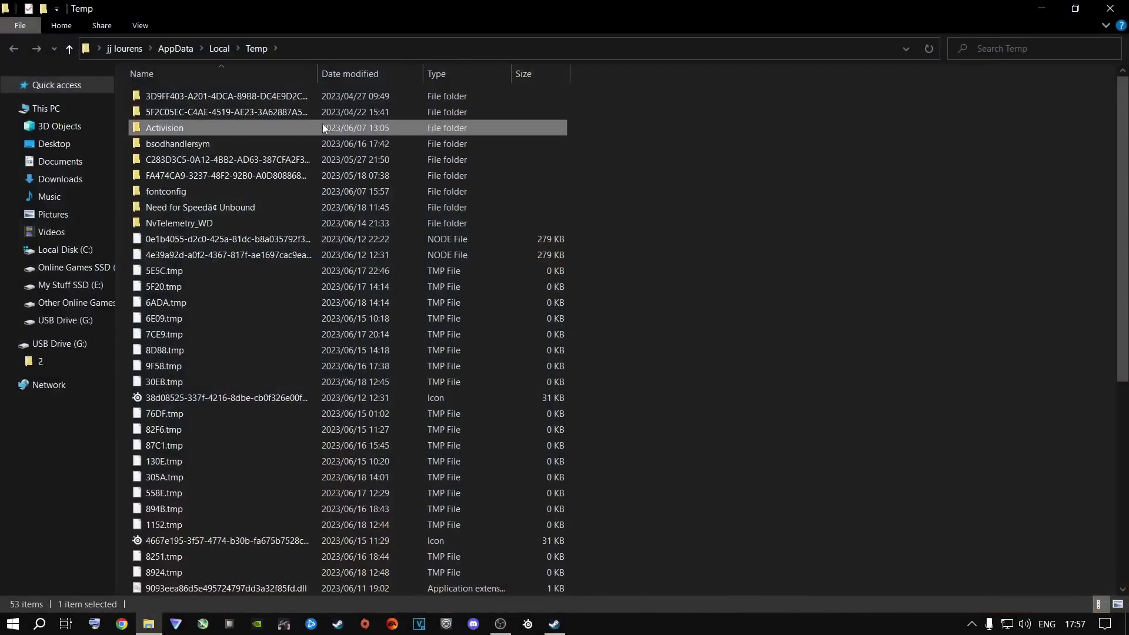
key("ctrl+a")
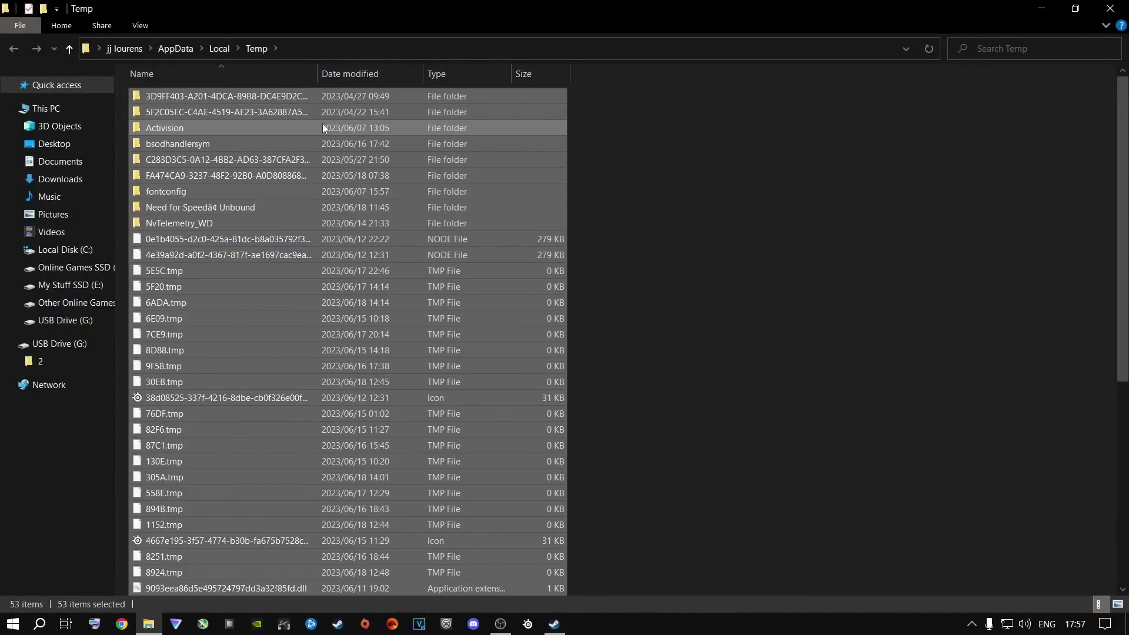
key("Delete")
left_click(495, 277)
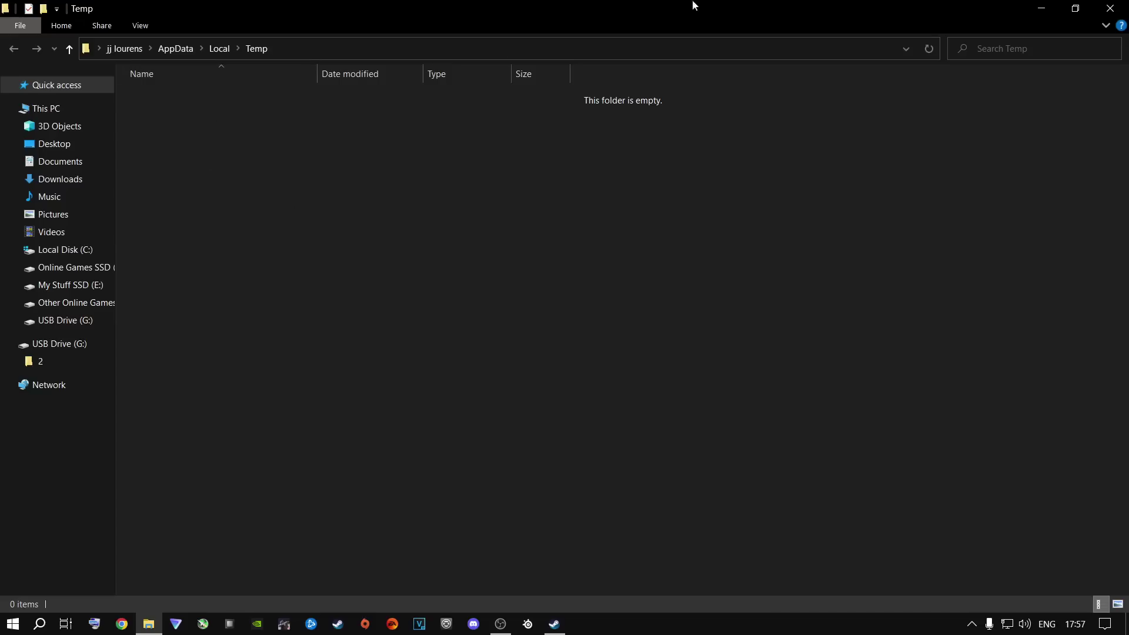
left_click(1110, 8)
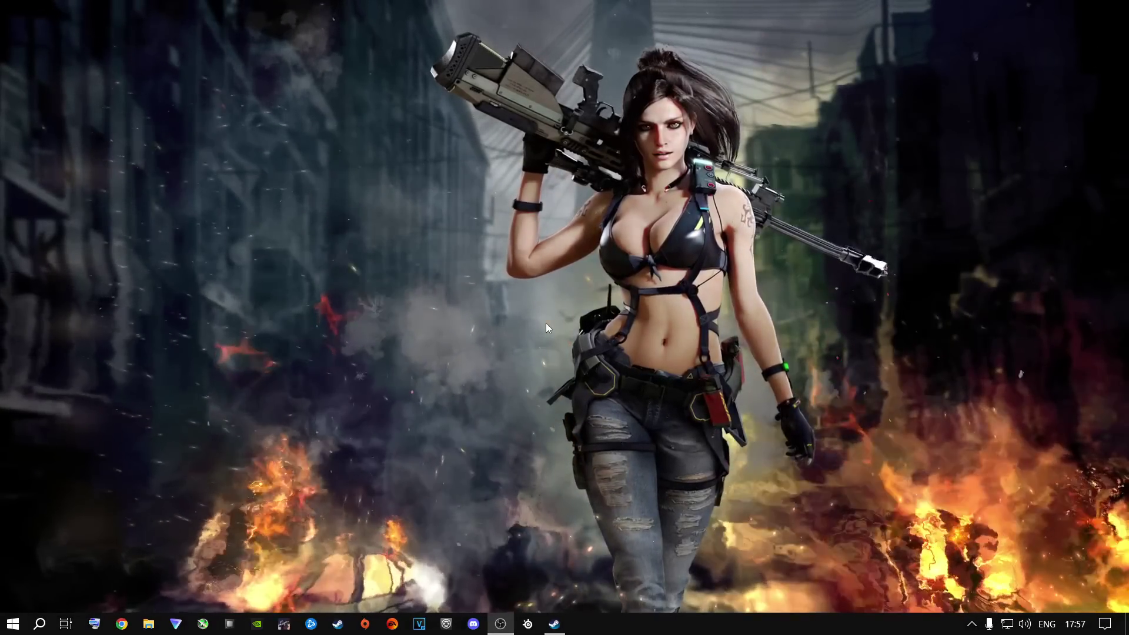
Open the Windows Prefetch folder by running "prefetch" from the Run dialog, granting permanent access to it.
key("super+r")
key("BackSpace")
type("prefetch")
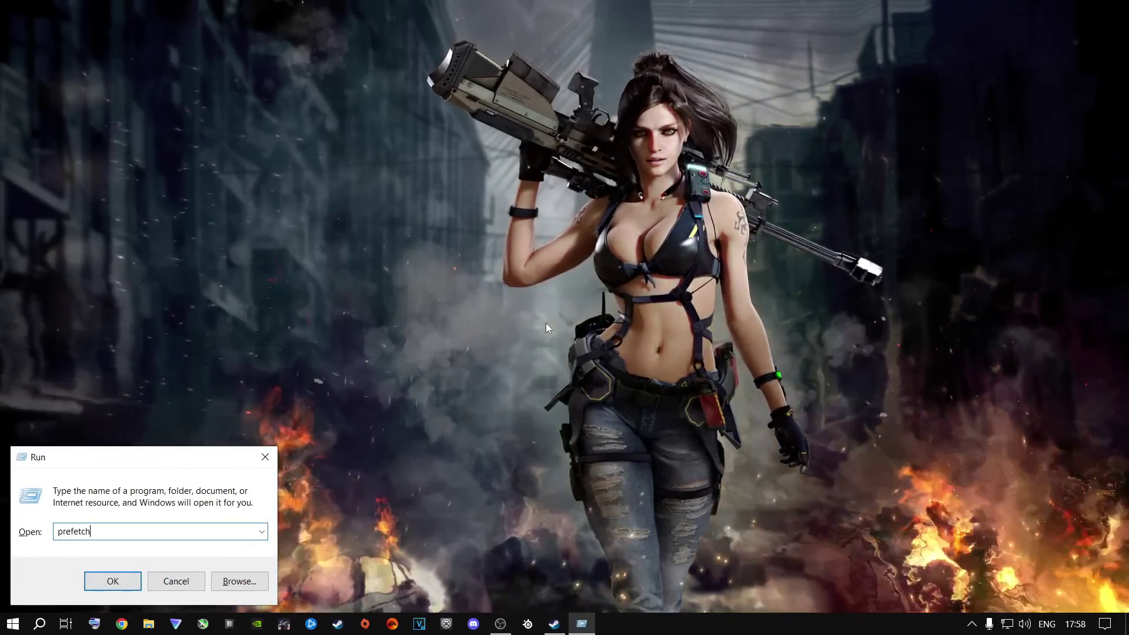
key("Return")
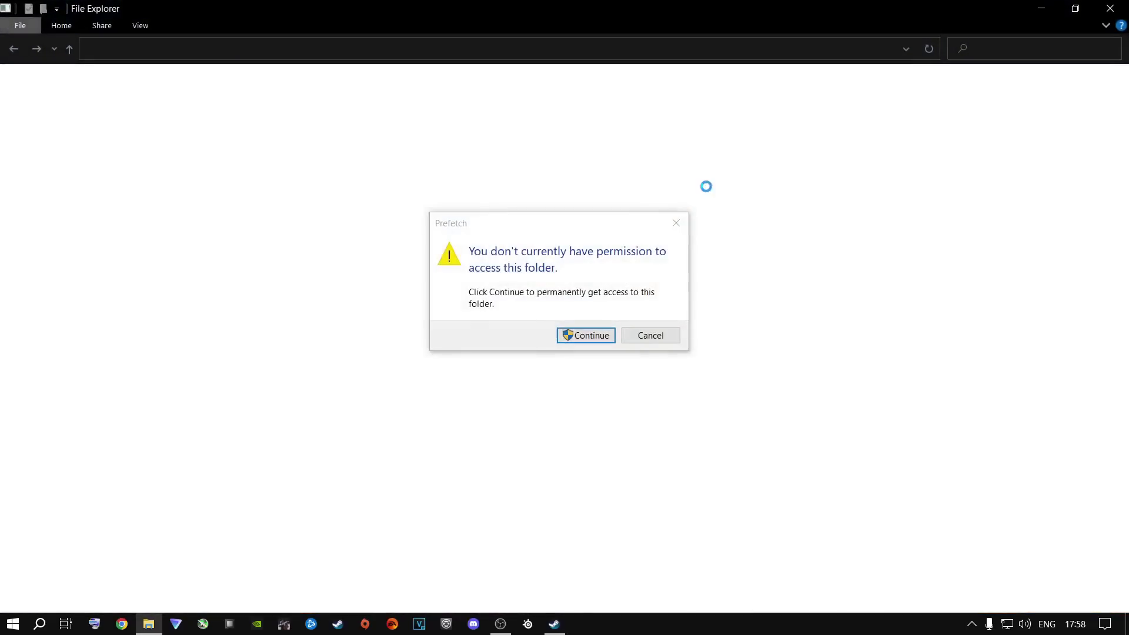
left_click(583, 333)
Delete all files in the Prefetch folder, skip any file in use for all current items, and close the folder.
left_click(243, 270)
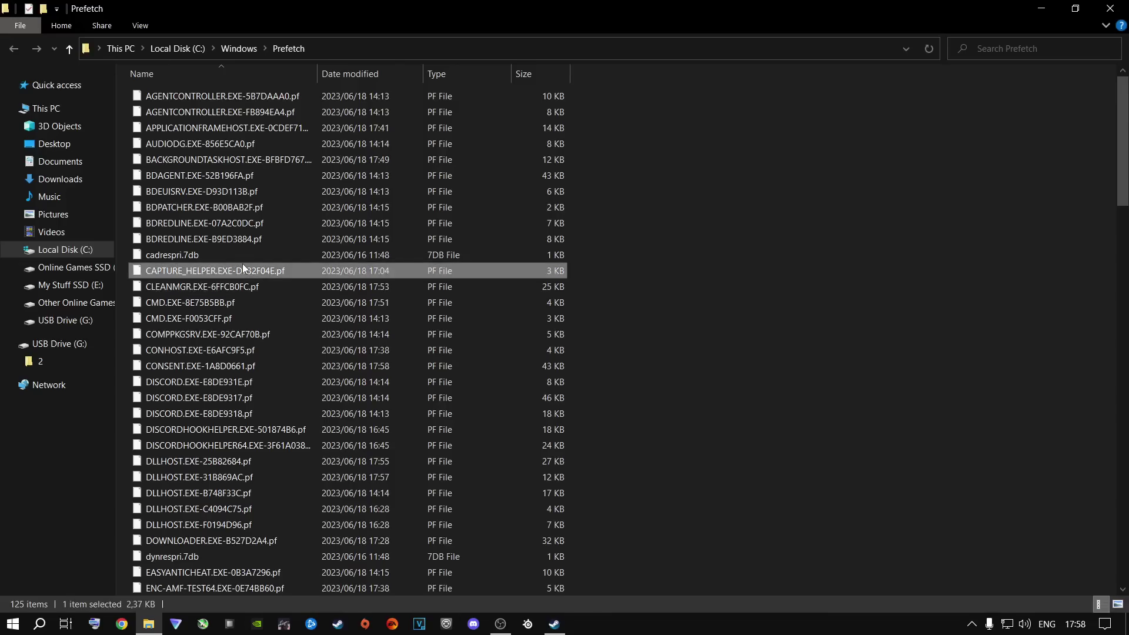
key("ctrl+a")
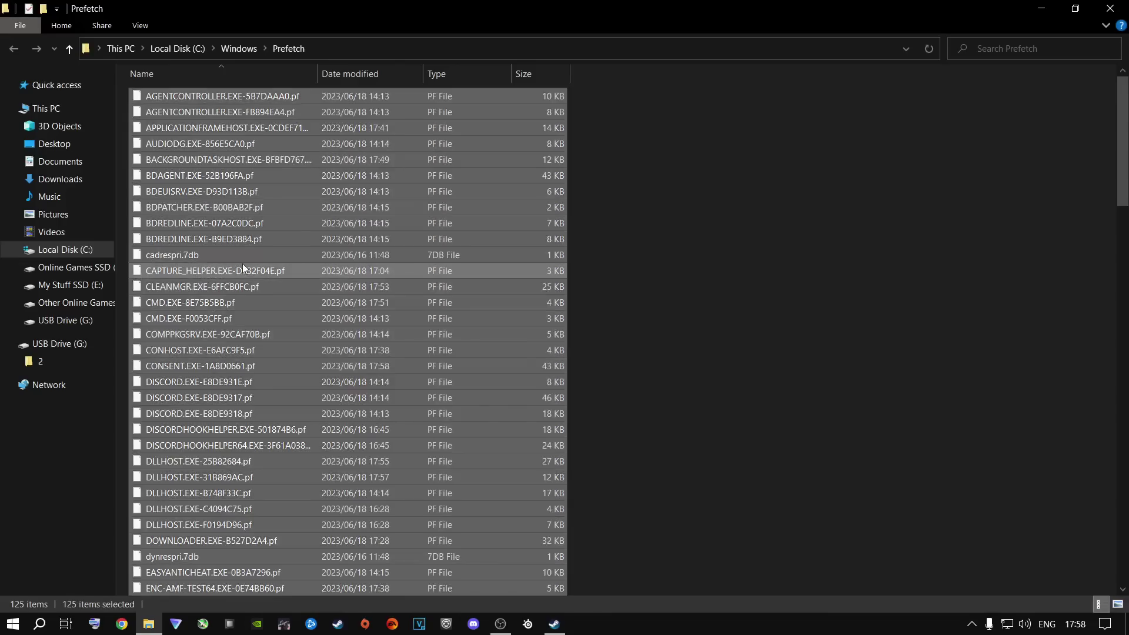
key("Delete")
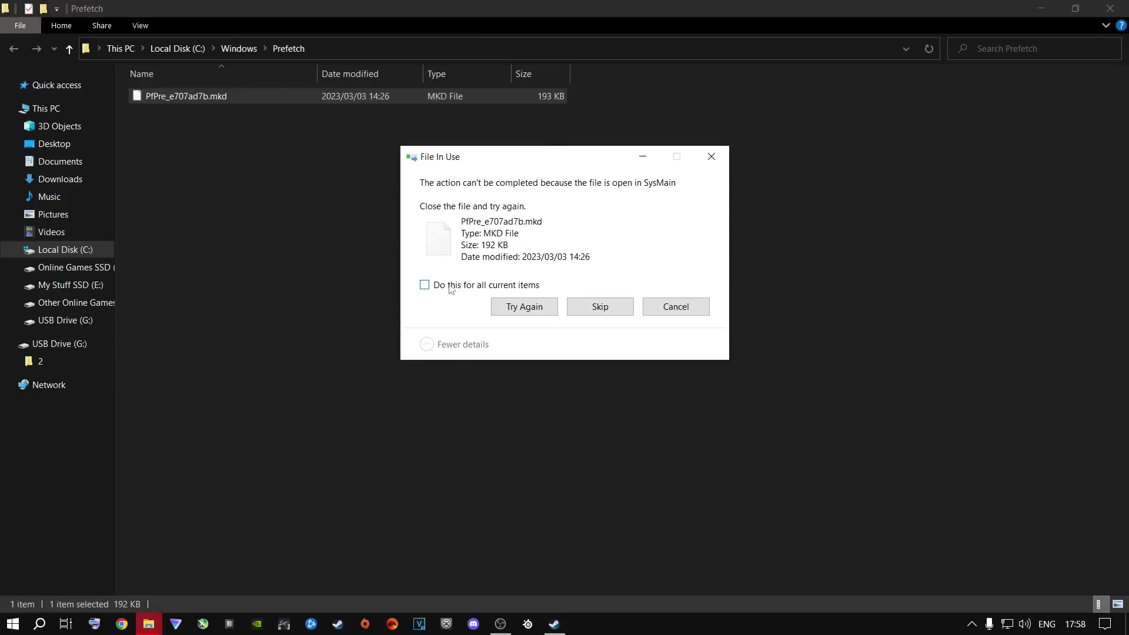
left_click(450, 287)
left_click(582, 307)
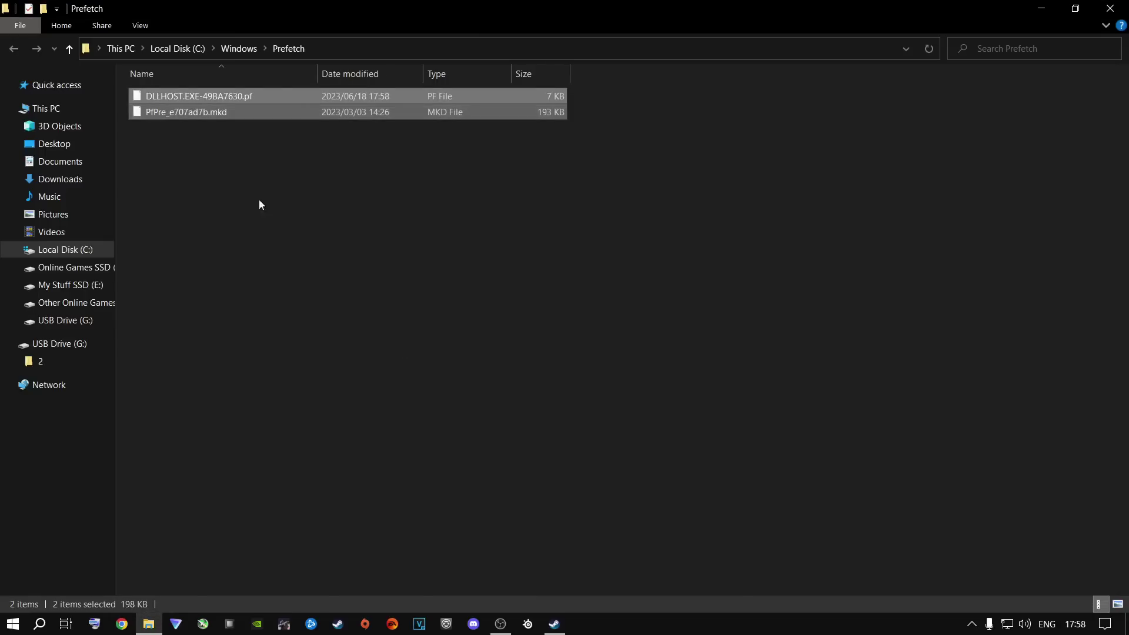
left_click(196, 121)
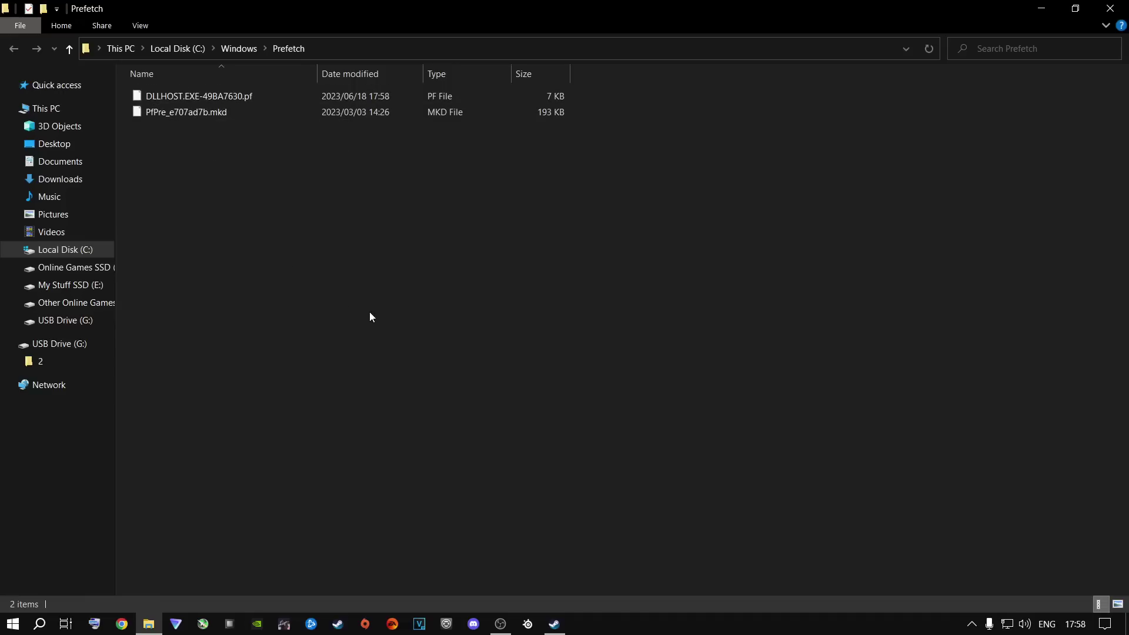
left_click(1110, 8)
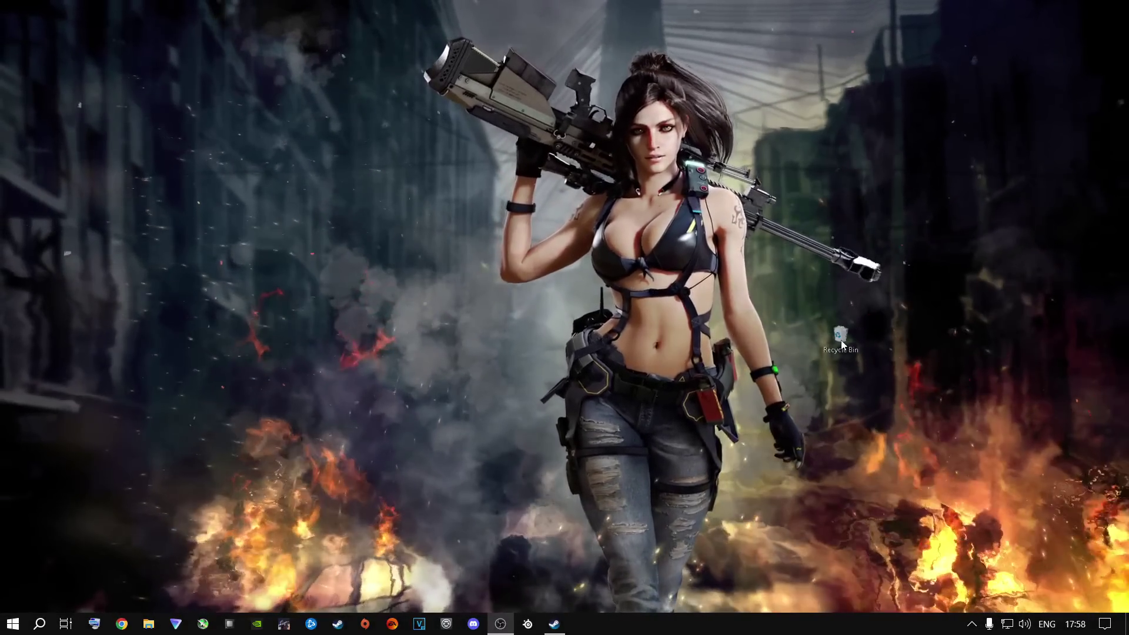
Empty the Recycle Bin on the desktop, granting administrator permission for the protected items.
right_click(857, 356)
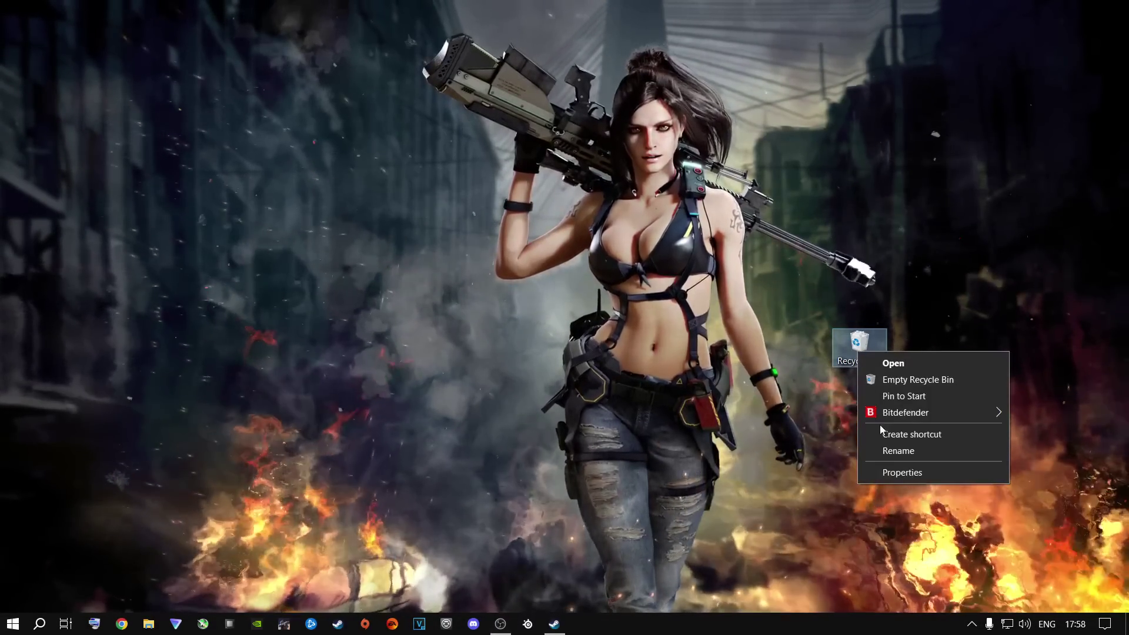
left_click(899, 379)
left_click(594, 327)
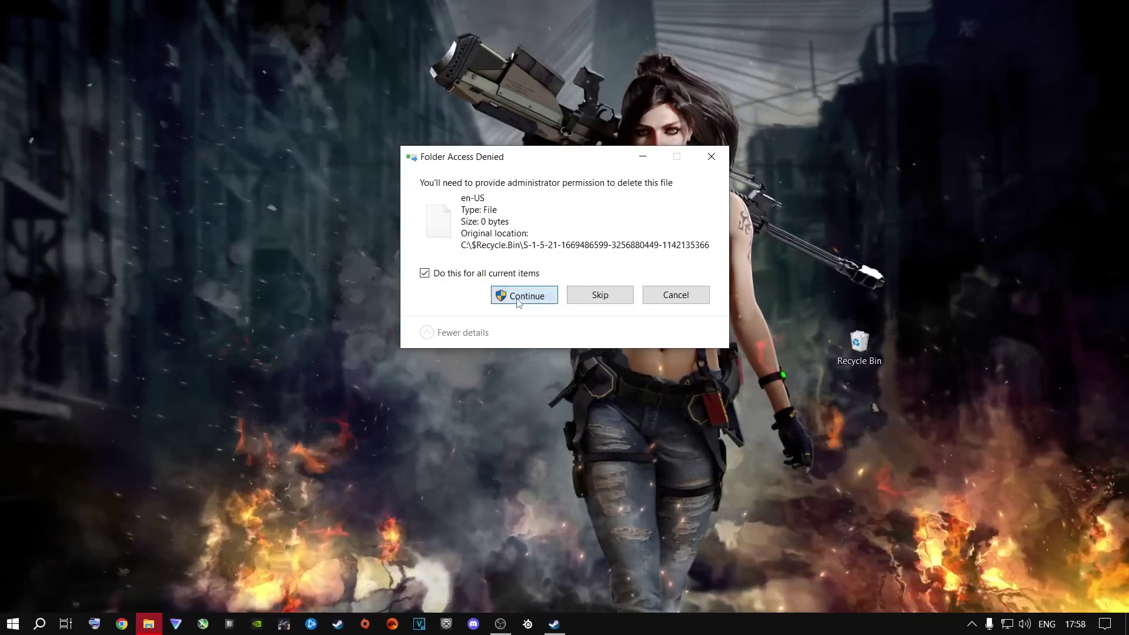
left_click(522, 296)
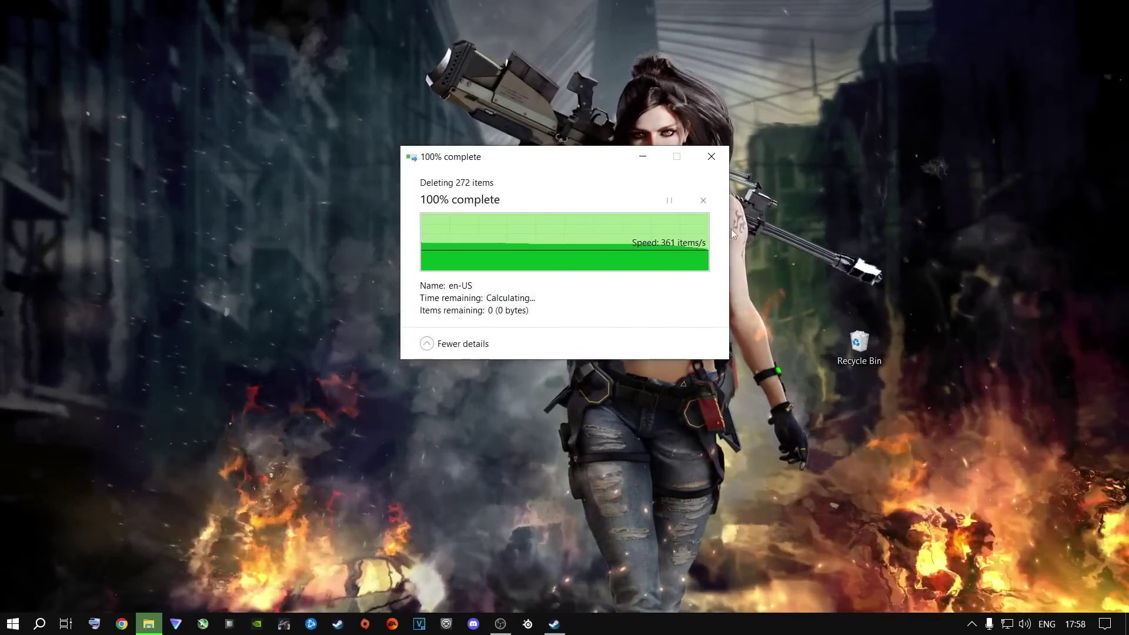
left_click_drag(867, 354, 908, 375)
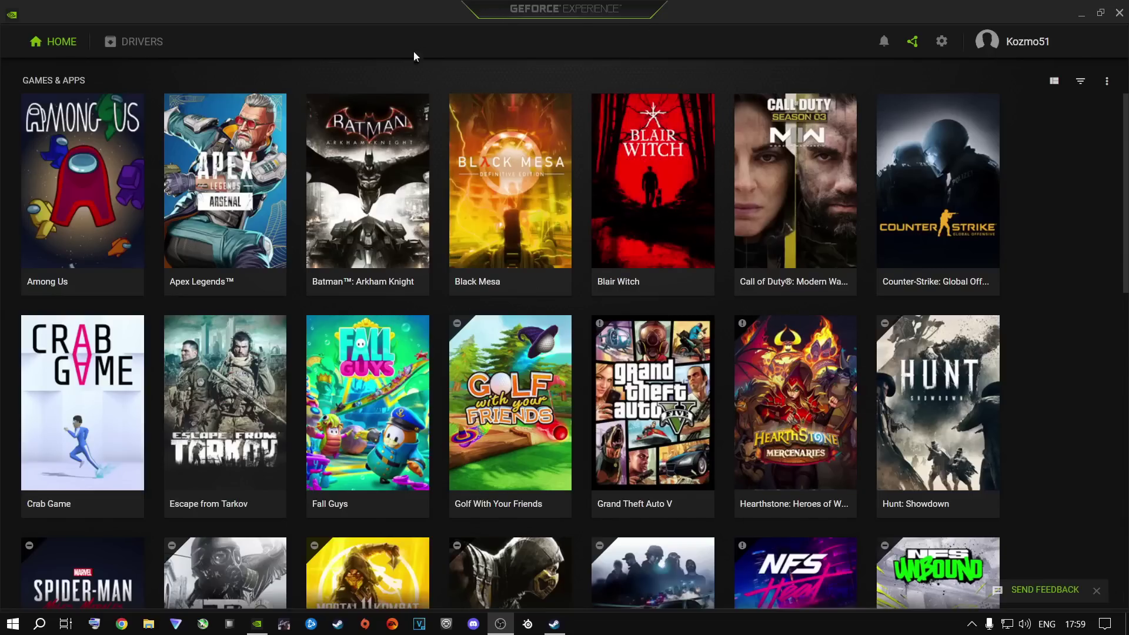
Switch to GeForce Experience and check for graphics driver updates.
left_click(144, 43)
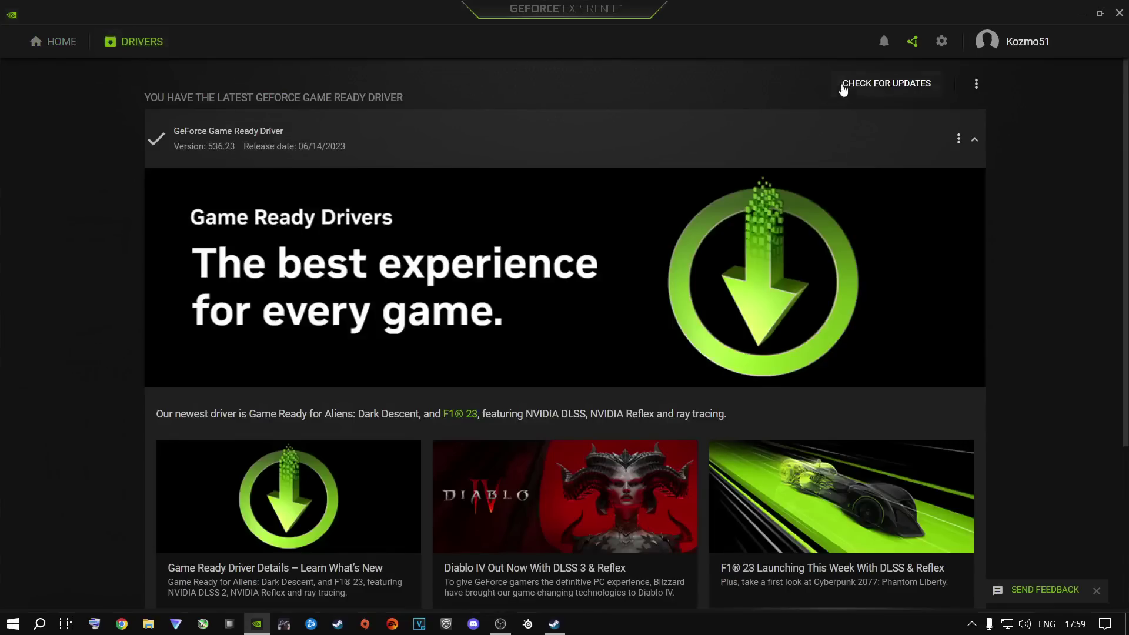
left_click(876, 90)
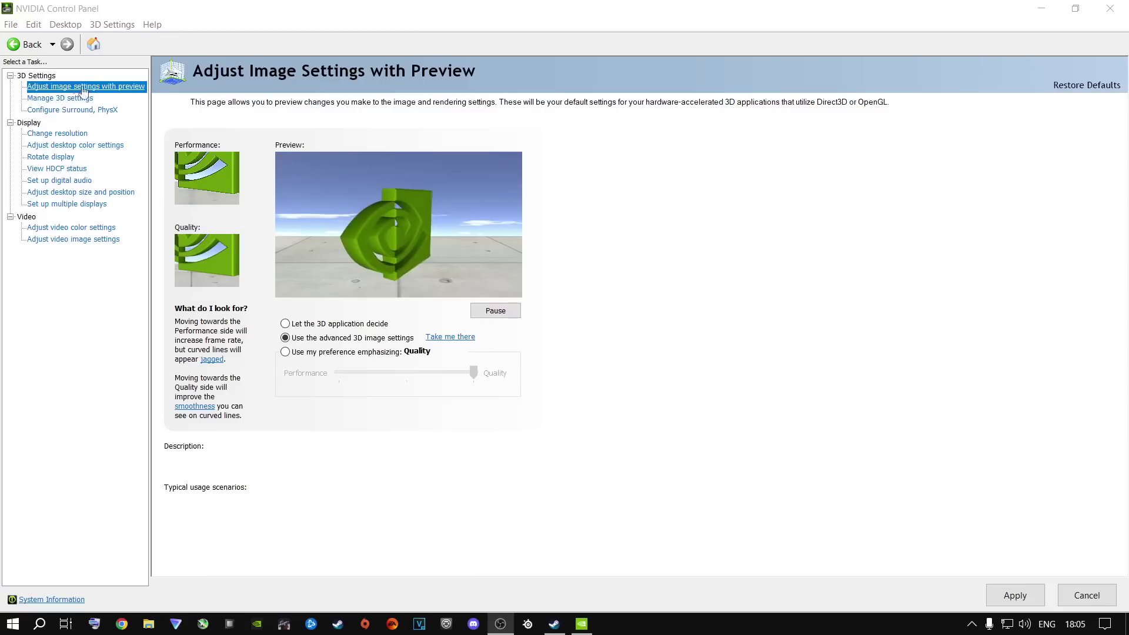
Set Anisotropic filtering to Off in the global 3D settings of NVIDIA Control Panel.
mouse_move(293, 342)
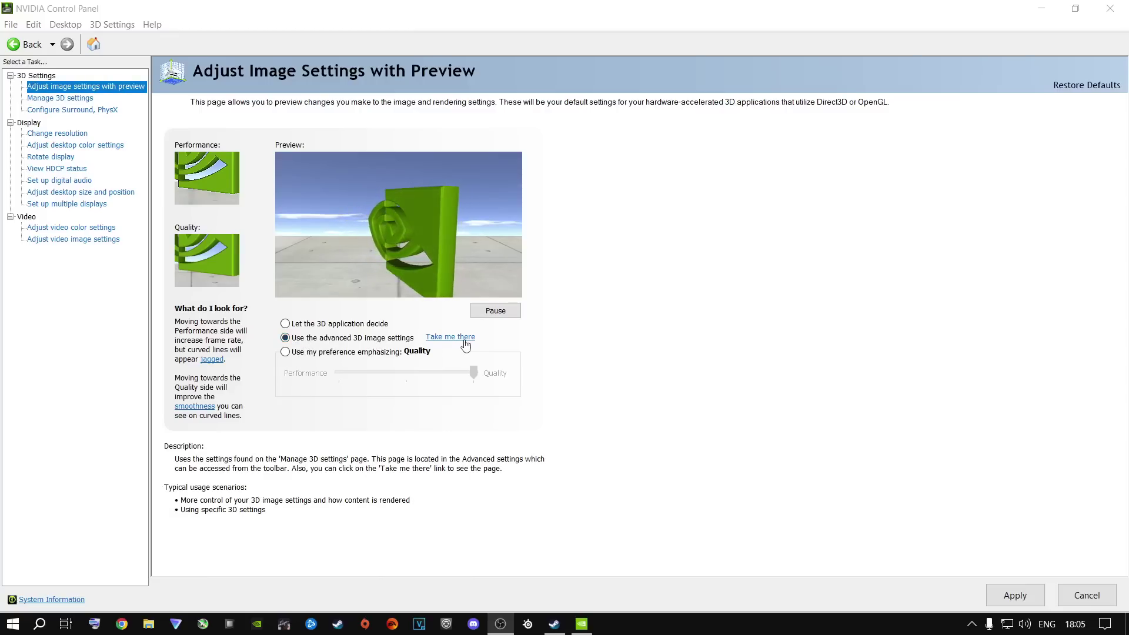
left_click(56, 100)
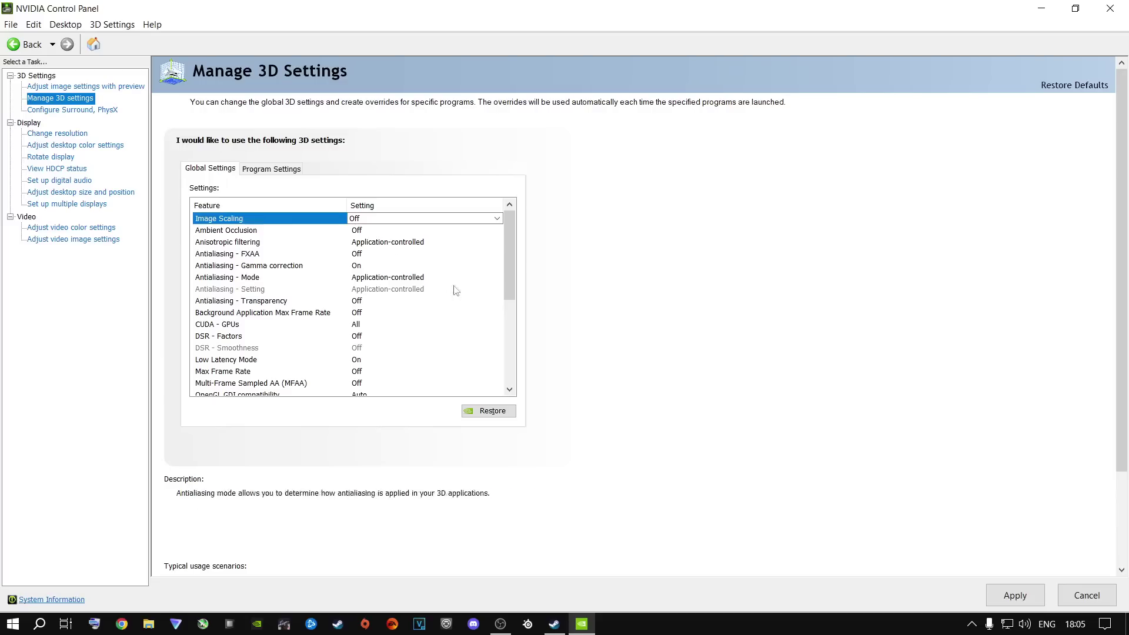
left_click(367, 244)
left_click(367, 243)
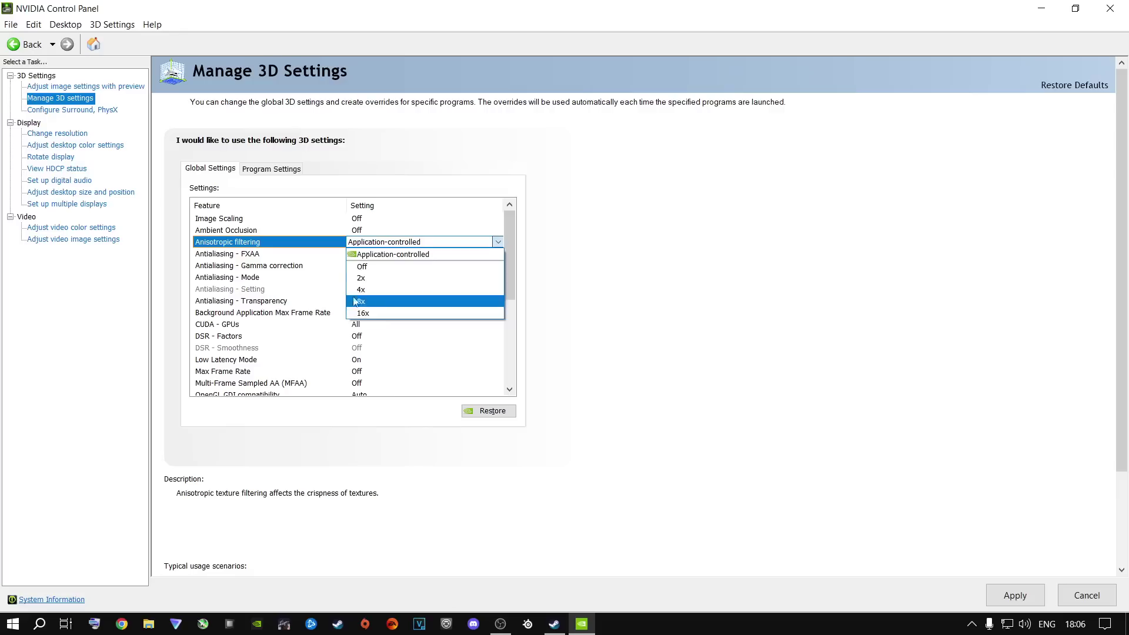
left_click(364, 267)
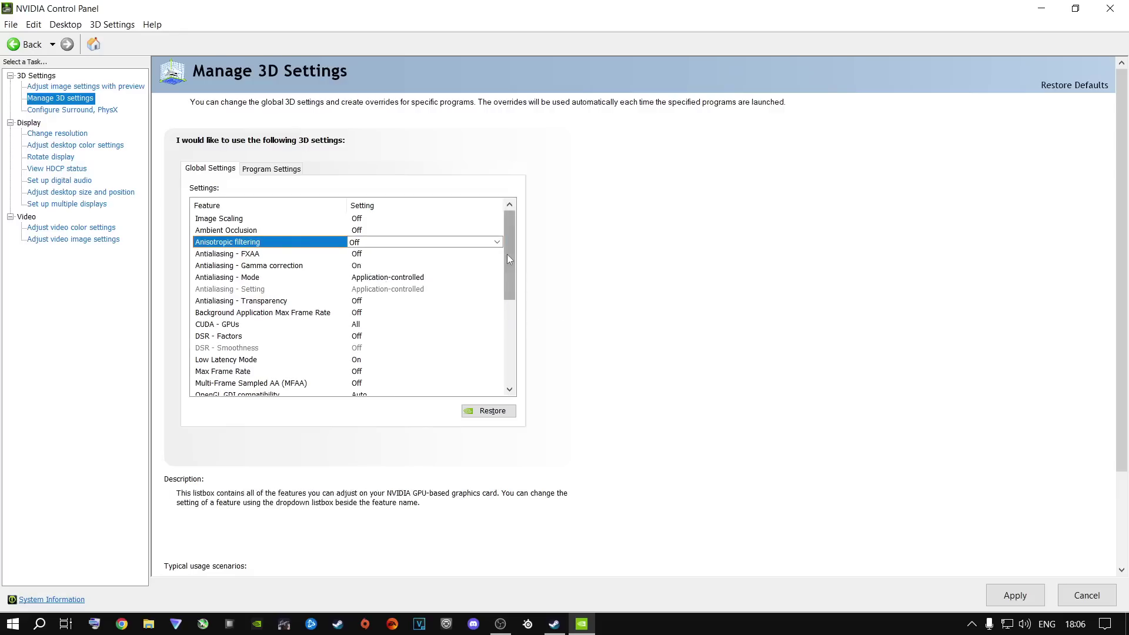
Set Low Latency Mode to On in the global 3D settings.
left_click_drag(507, 254, 509, 319)
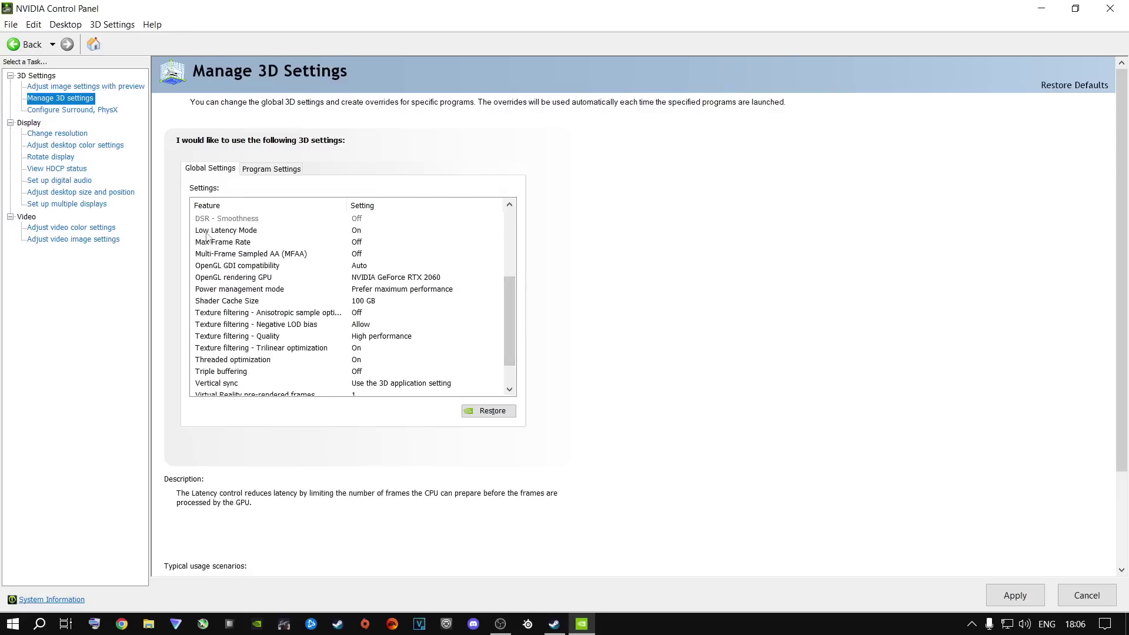
left_click(356, 233)
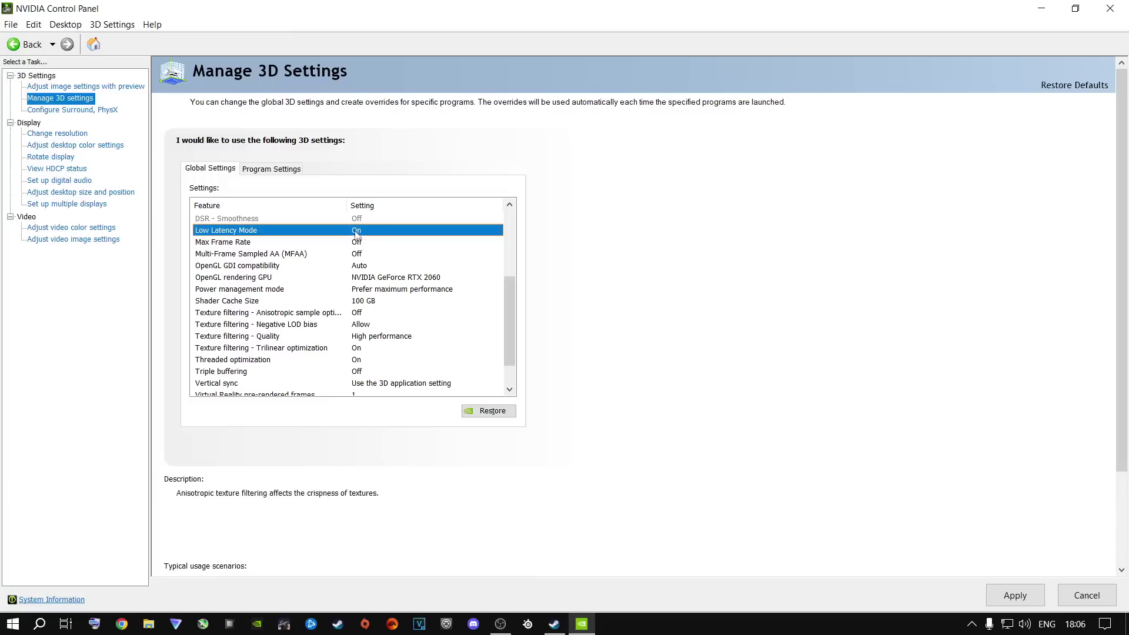
left_click(356, 233)
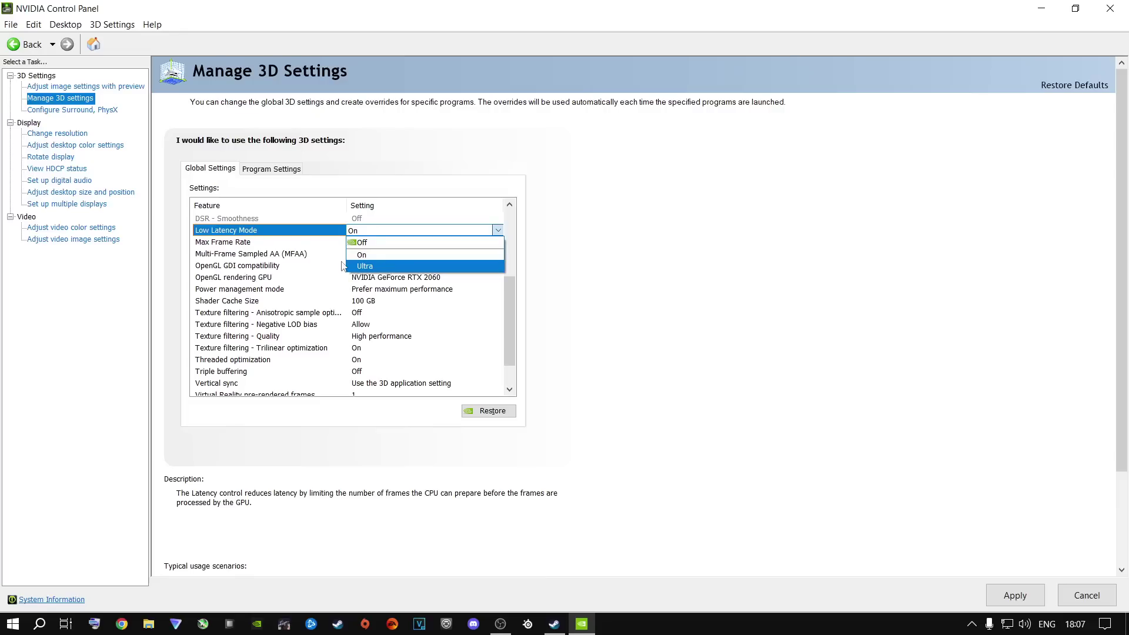
left_click(364, 257)
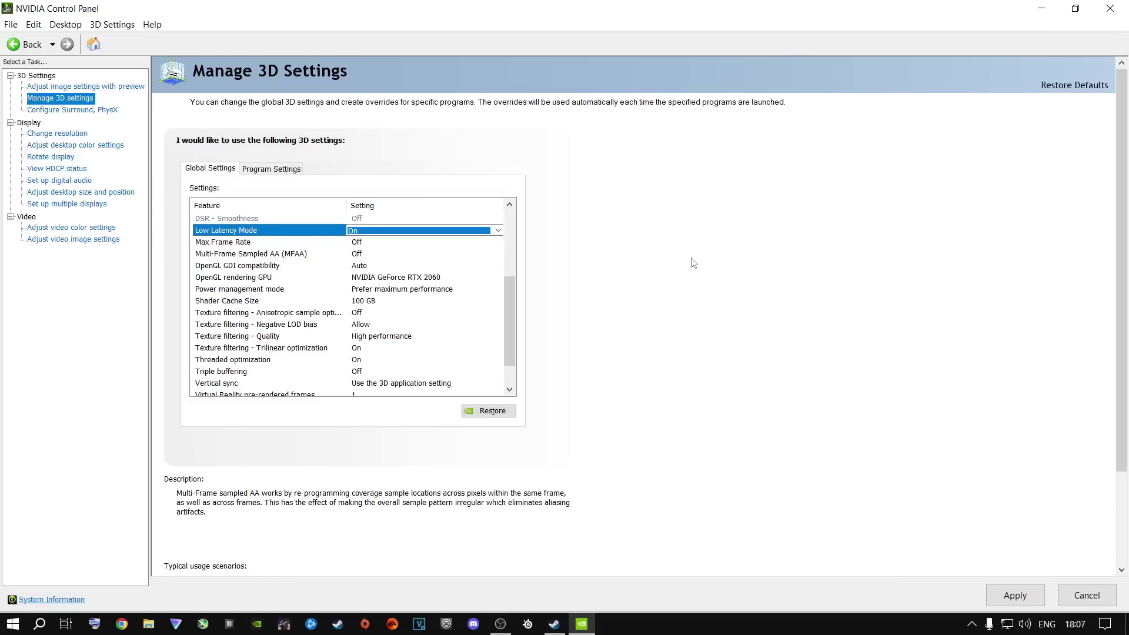
left_click(391, 230)
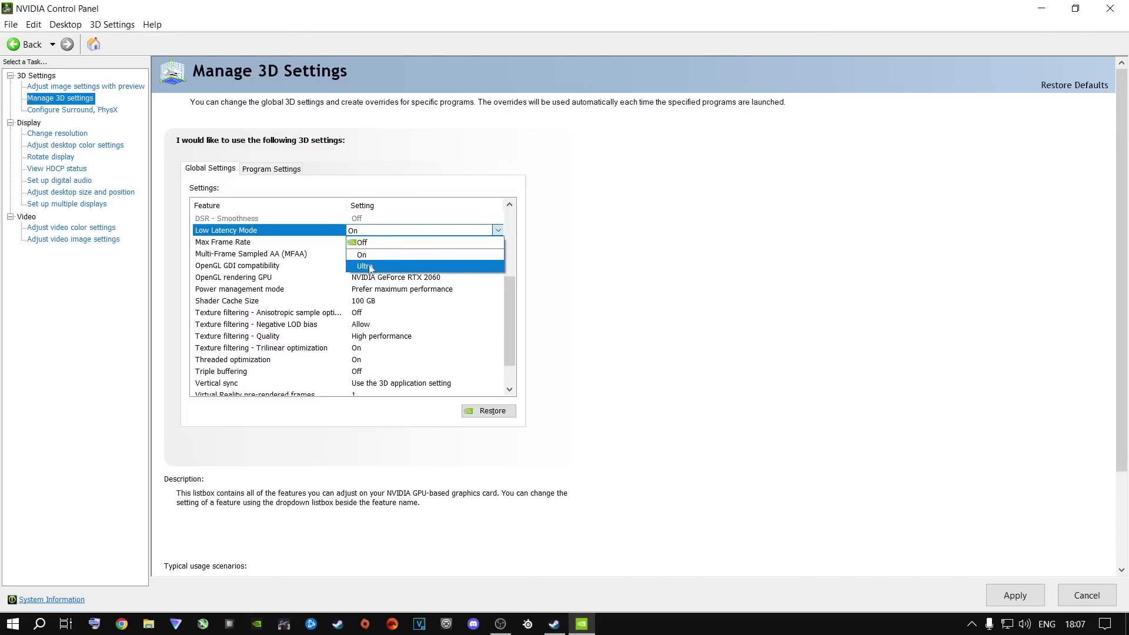
left_click(368, 251)
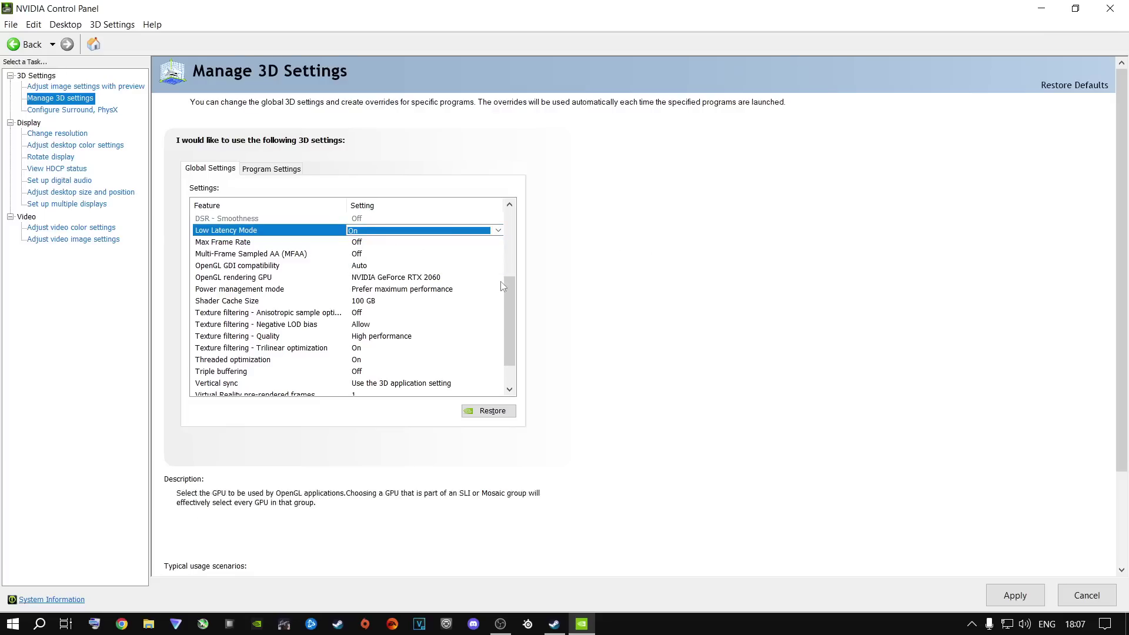
left_click_drag(508, 288, 509, 306)
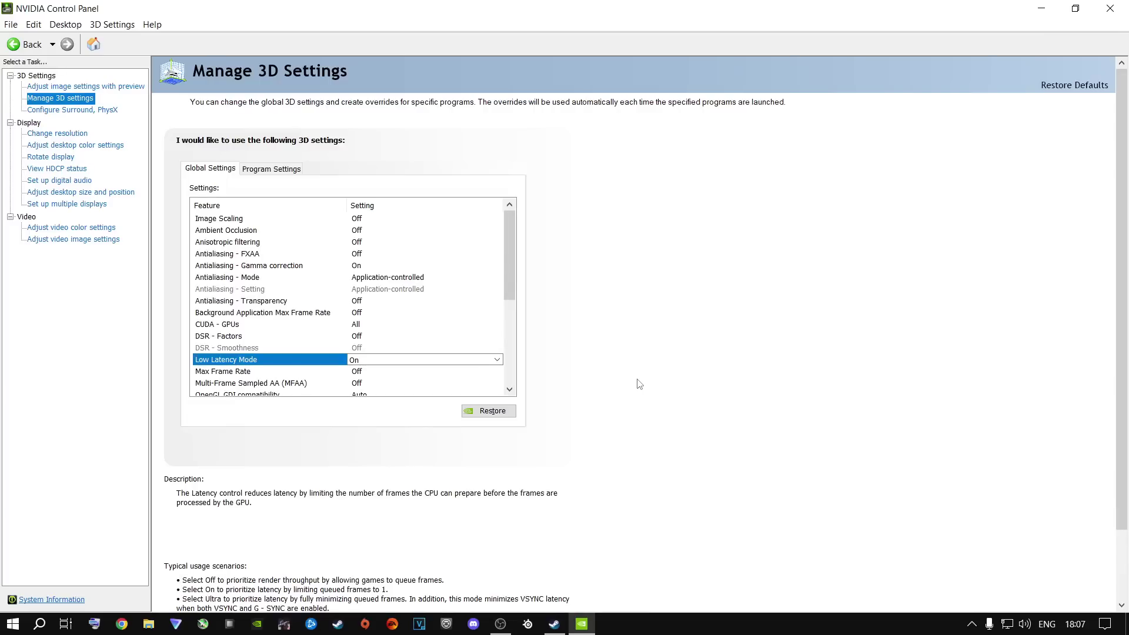
Set the PhysX processor to NVIDIA GeForce RTX 2060 in the Surround and PhysX configuration.
left_click(52, 113)
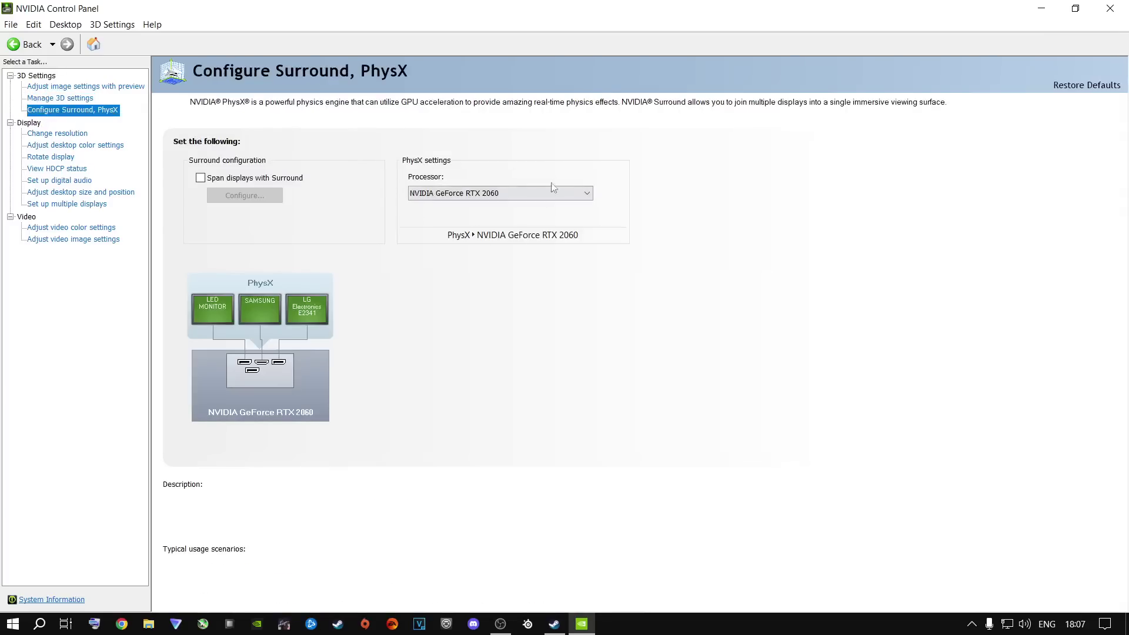
left_click(470, 197)
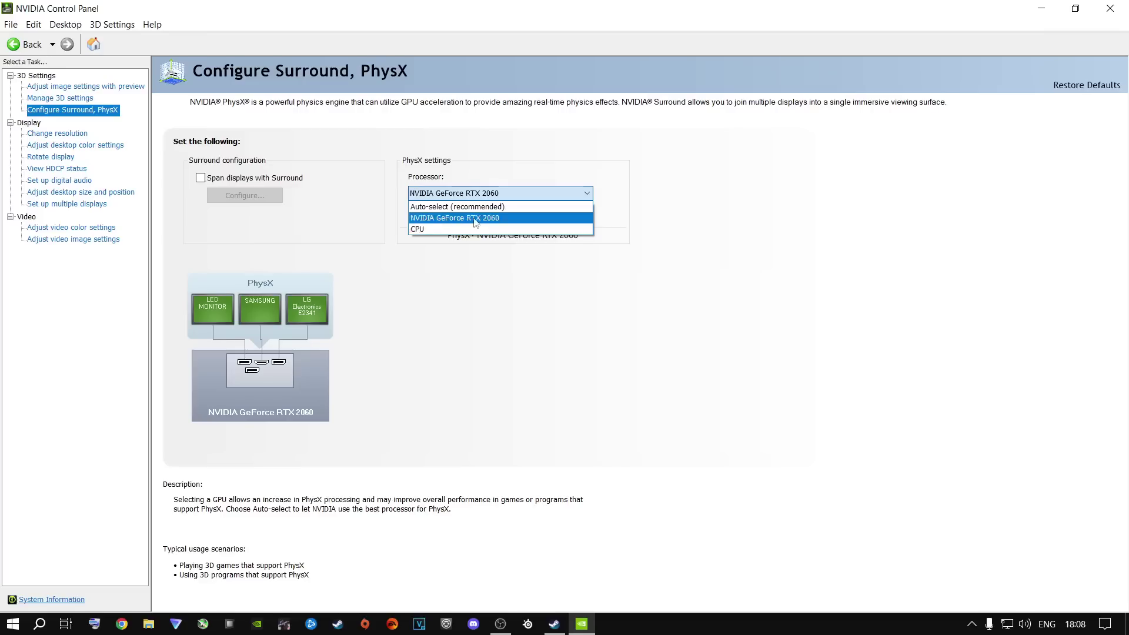
left_click(457, 218)
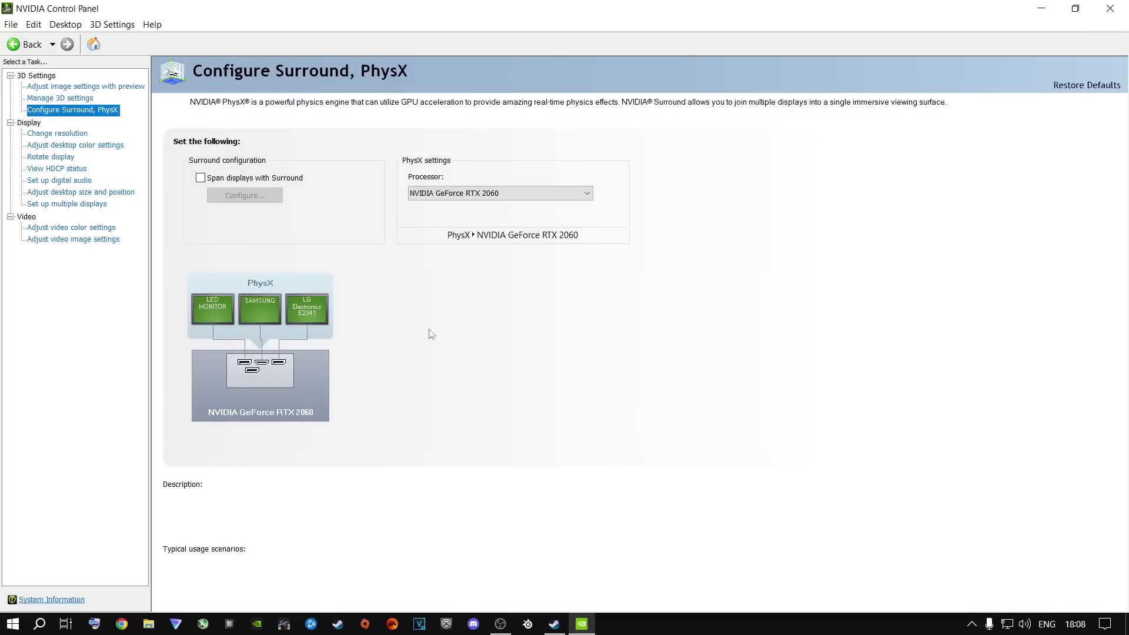
Set the SAMSUNG display's contrast to 65% in the desktop color settings and preview with reference image 3.
left_click(65, 145)
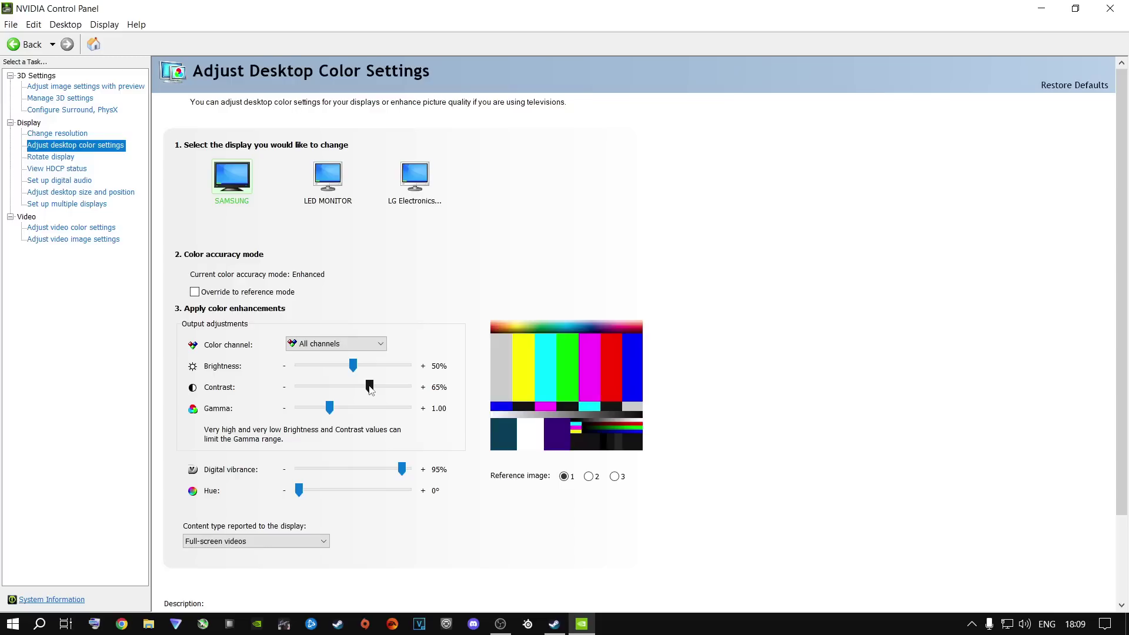
left_click_drag(369, 389, 370, 390)
left_click(615, 477)
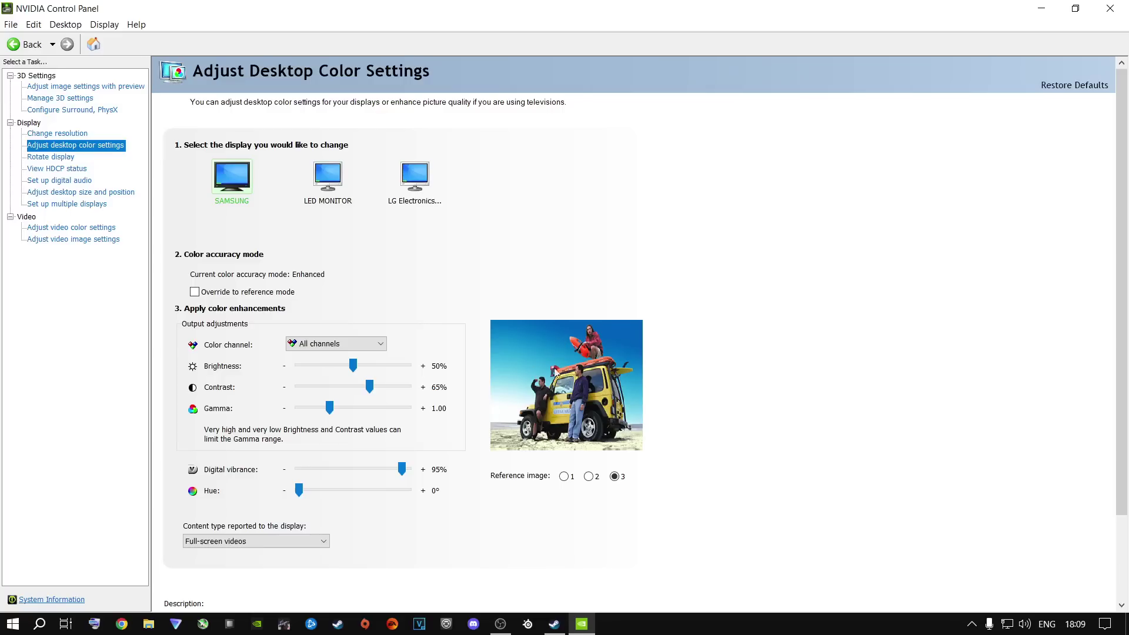
Adjust the SAMSUNG display's digital vibrance to about 95%, comparing it with a lower level on the reference image.
mouse_move(400, 468)
left_mouse_down()
mouse_move(299, 479)
mouse_move(405, 470)
left_mouse_up()
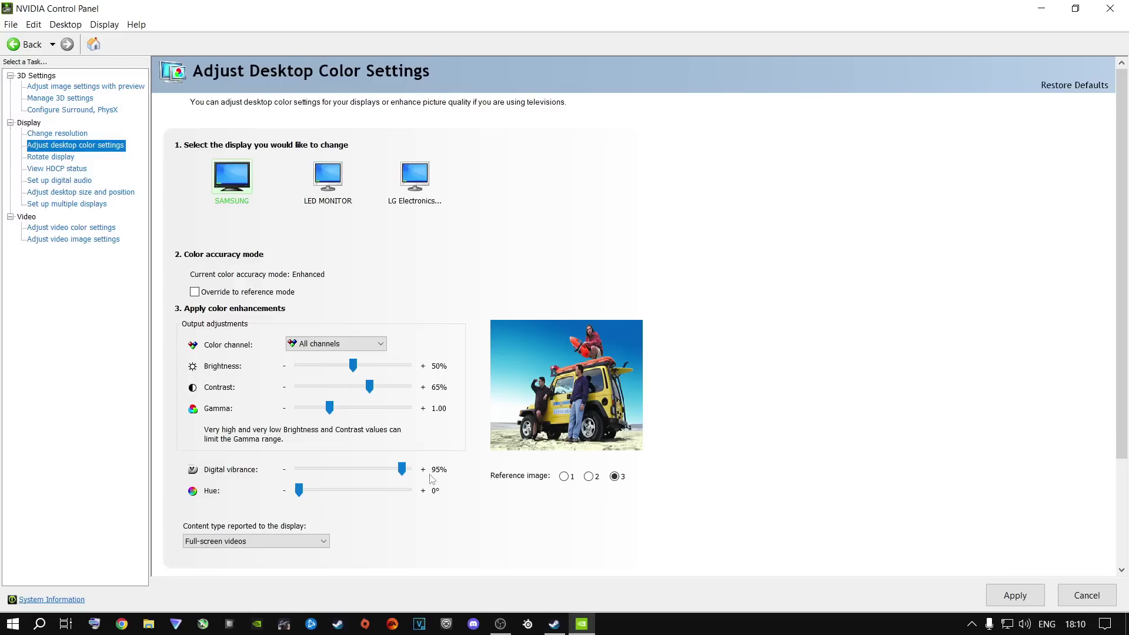
left_click_drag(402, 471, 370, 474)
left_click_drag(370, 475, 404, 475)
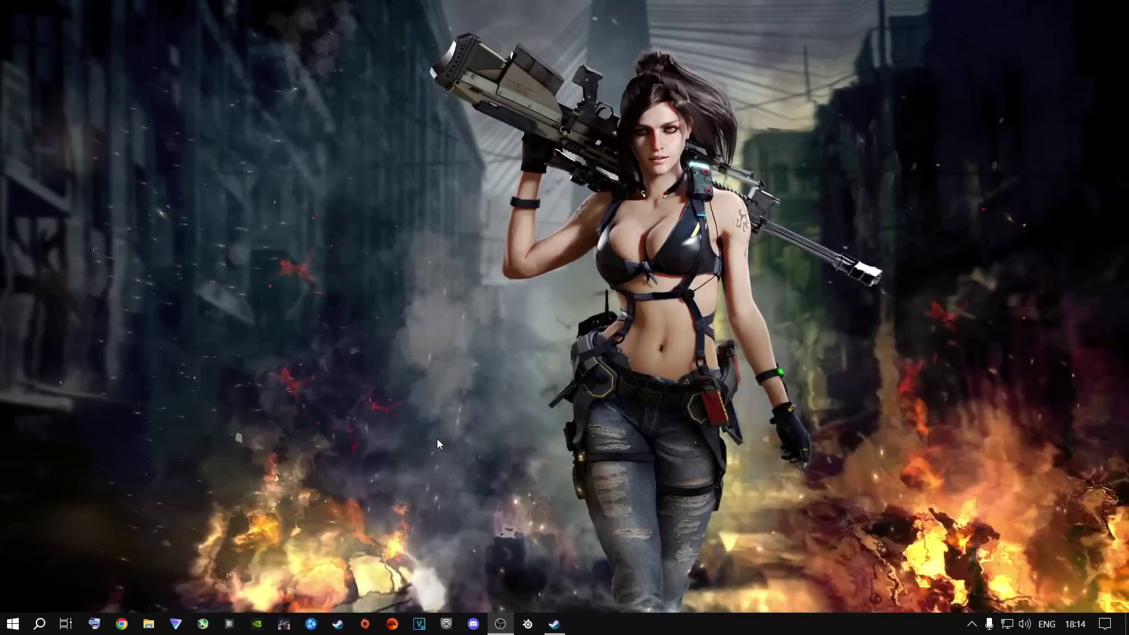
Open options.3.cod22.cst from the players folder under Call of Duty in Documents and go to its last system settings.
left_click(149, 623)
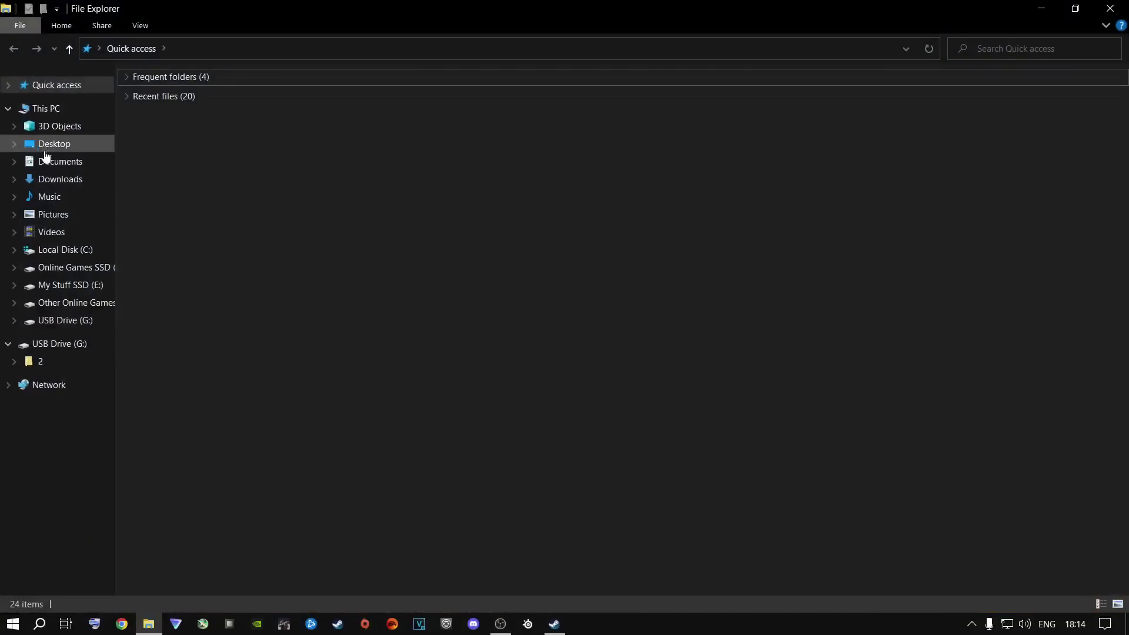
left_click(47, 160)
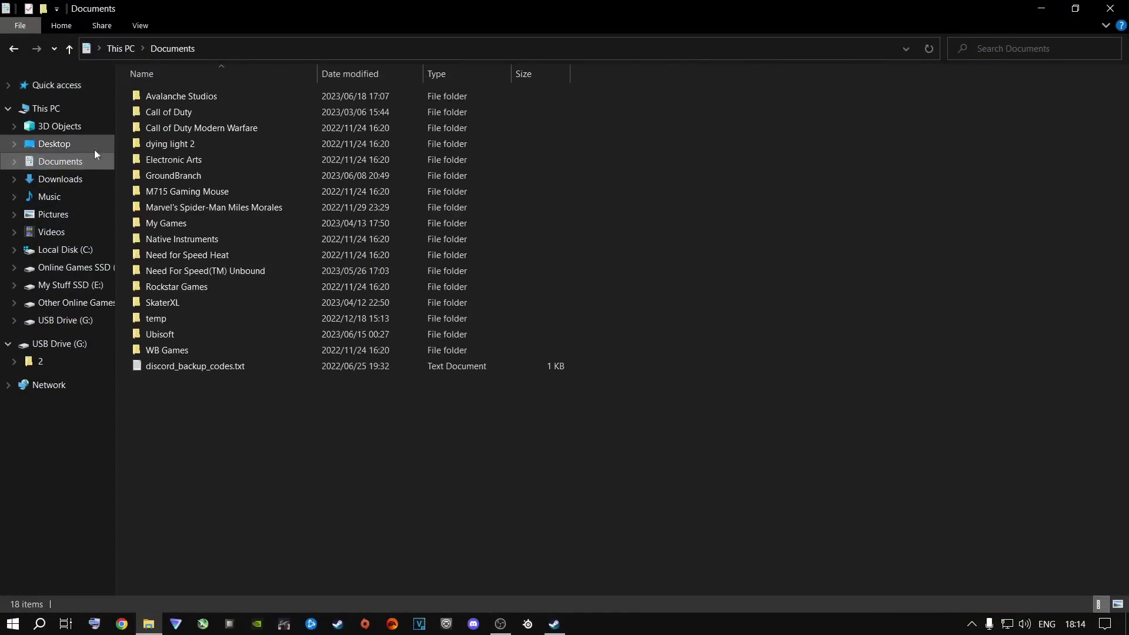
double_click(174, 109)
double_click(160, 96)
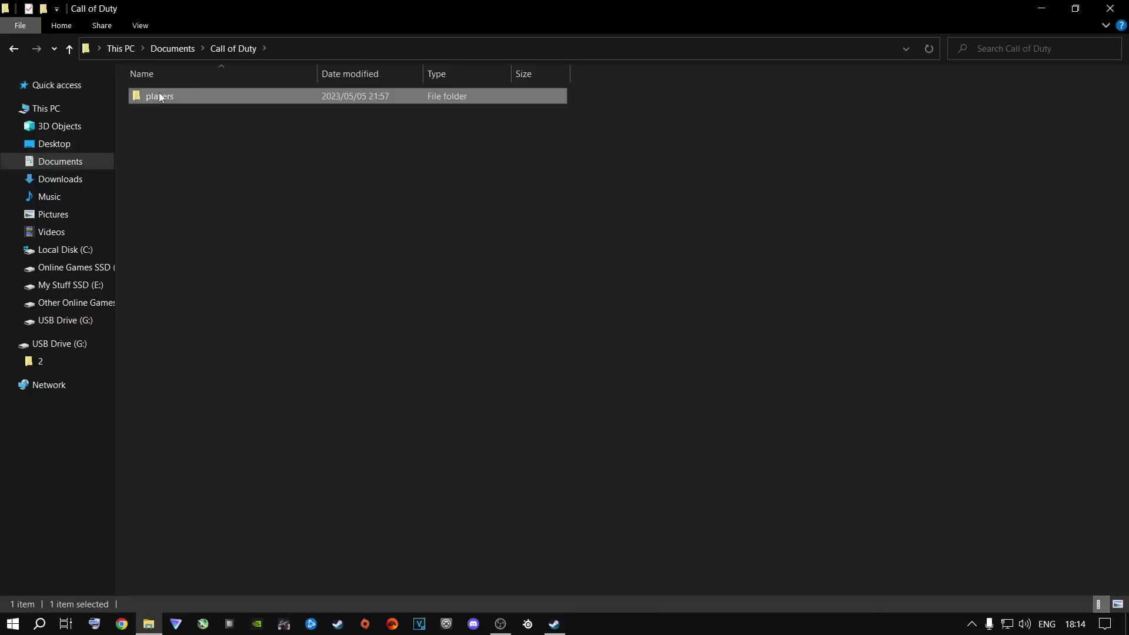
left_click(174, 192)
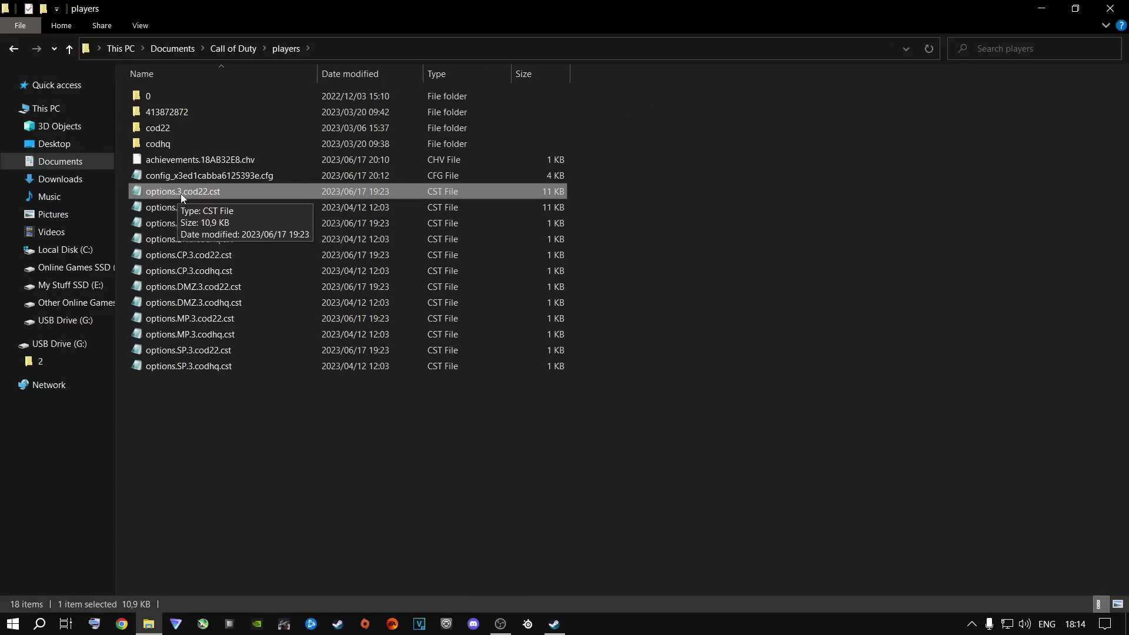
double_click(181, 193)
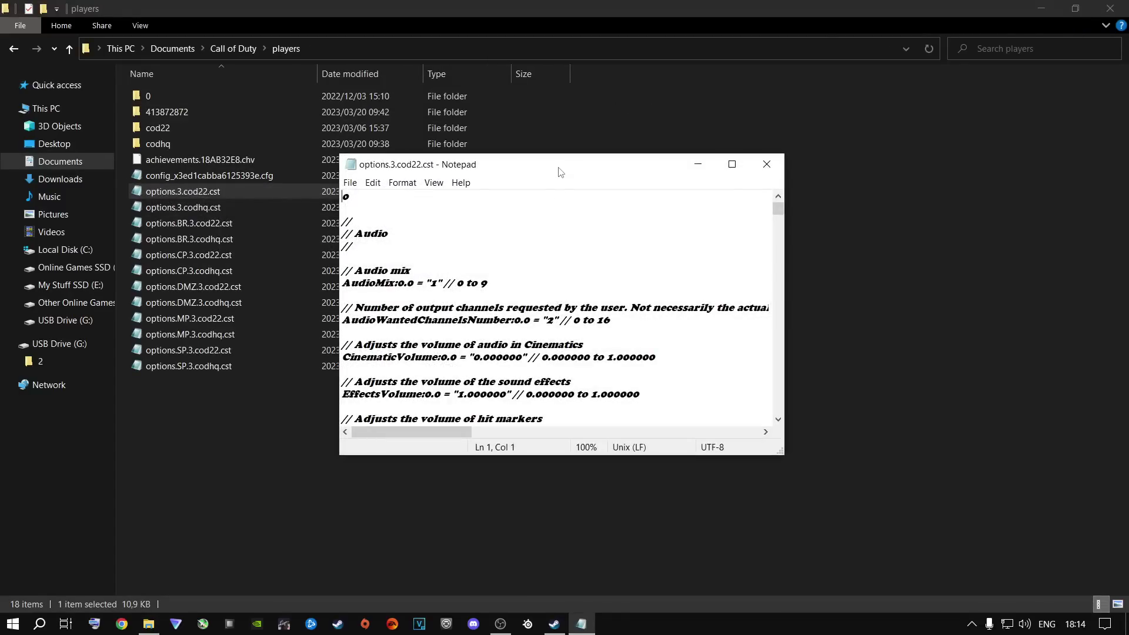
double_click(559, 172)
left_click_drag(1122, 74, 1094, 603)
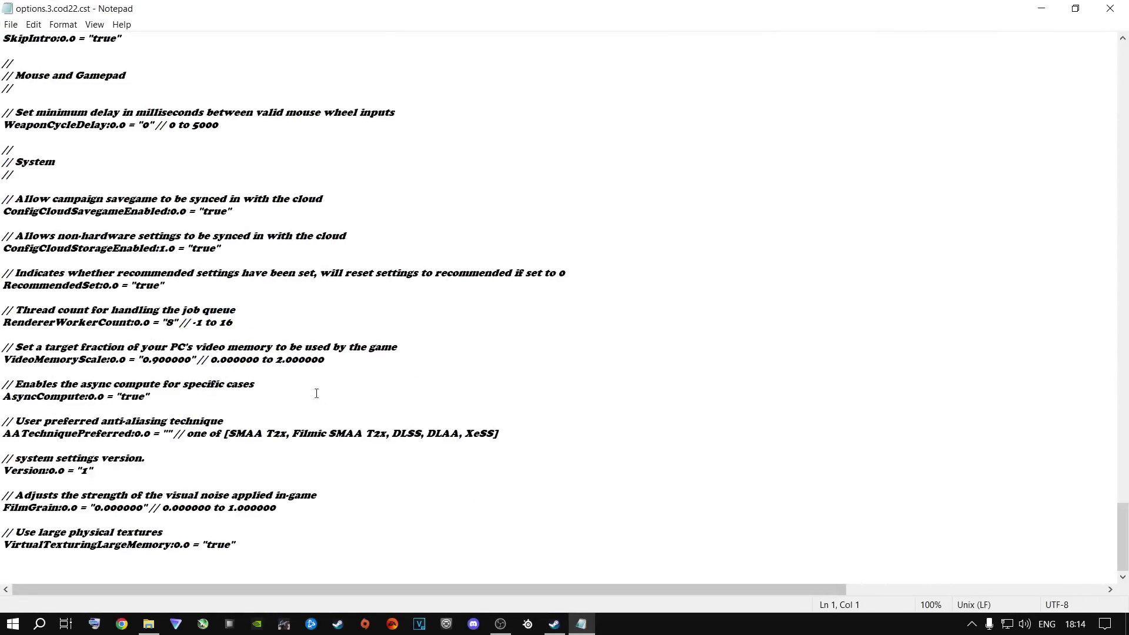
left_click_drag(6, 309, 318, 585)
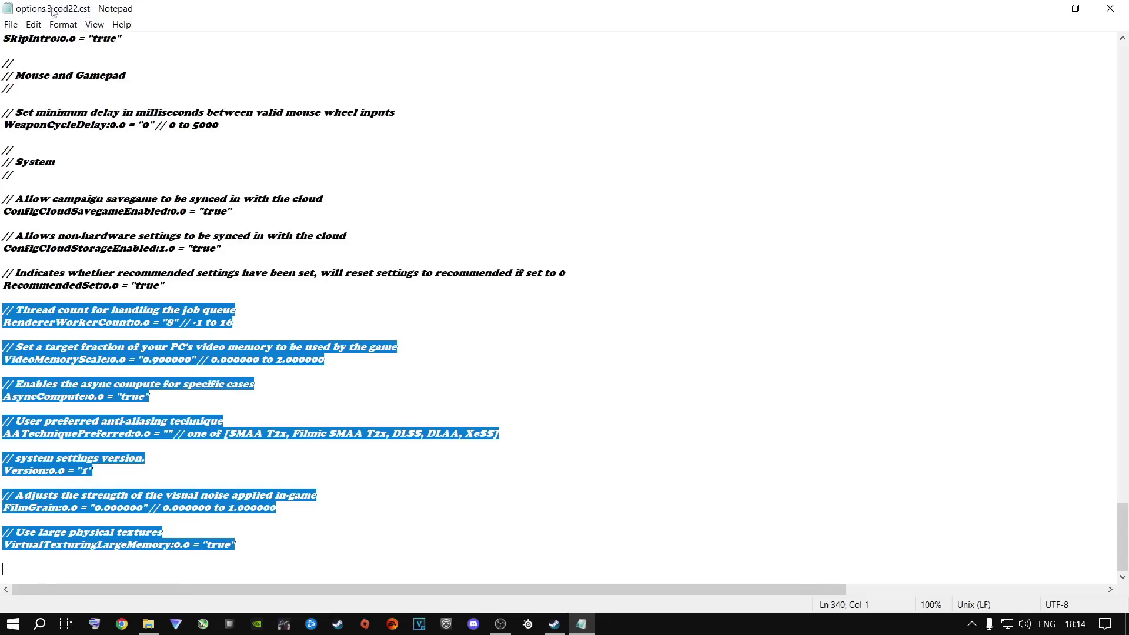
left_click(365, 526)
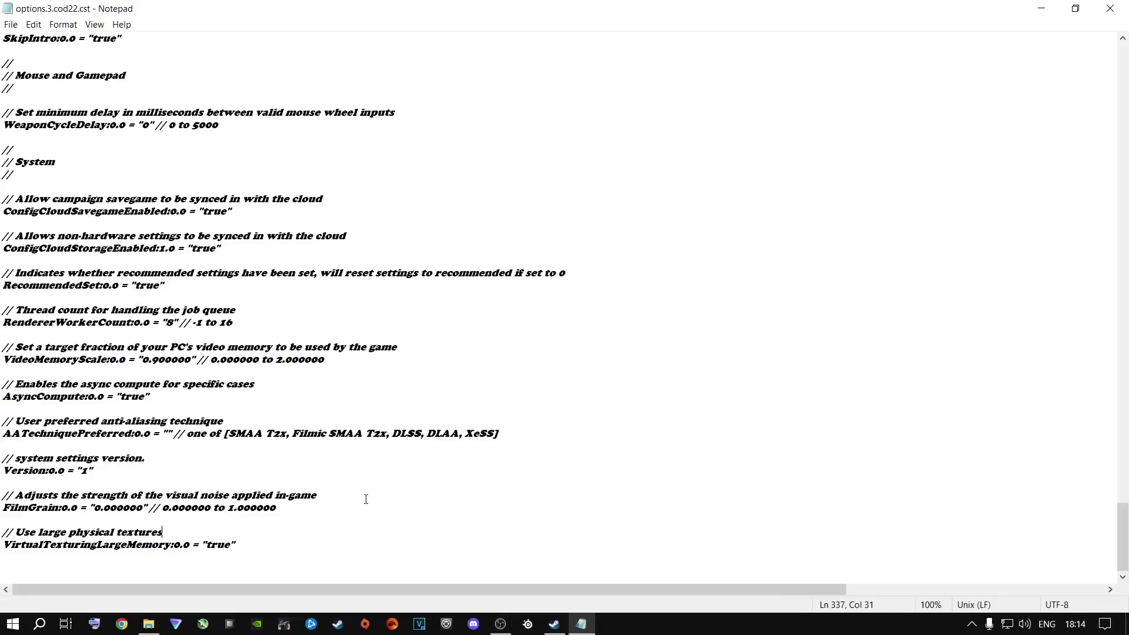
Change the RendererWorkerCount value to 4 and set it back to 8.
left_click_drag(3, 322, 95, 323)
triple_click(267, 321)
left_click(251, 327)
left_click(172, 322)
key("BackSpace")
type("4")
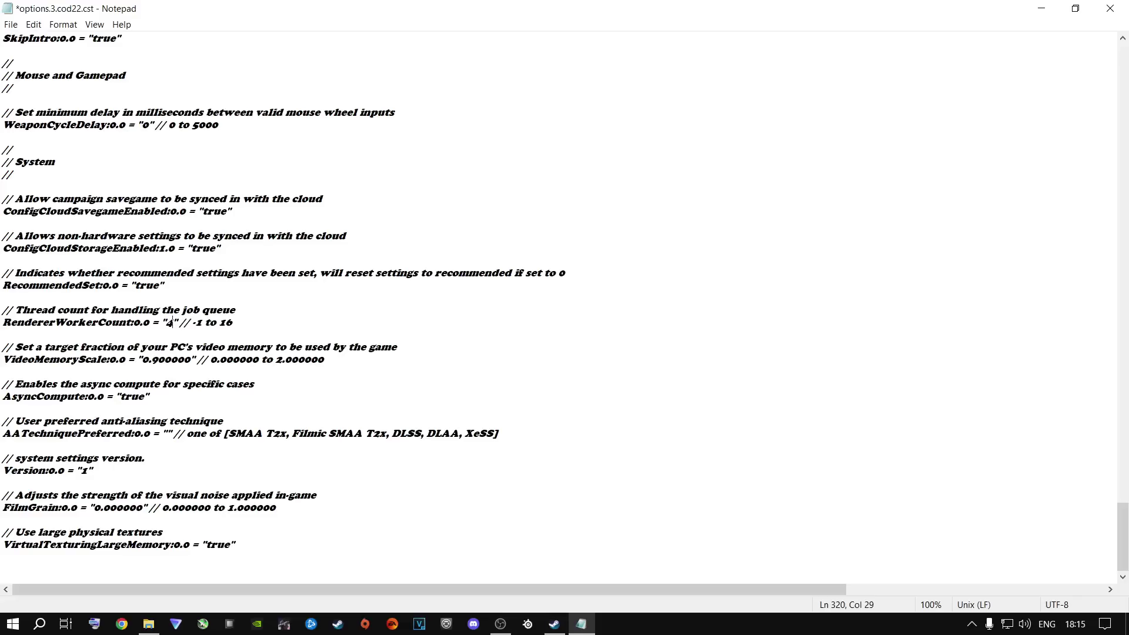
key("BackSpace")
type("8")
Examine the VideoMemoryScale and AsyncCompute settings in the options file.
left_click_drag(325, 360, 203, 366)
left_click(419, 392)
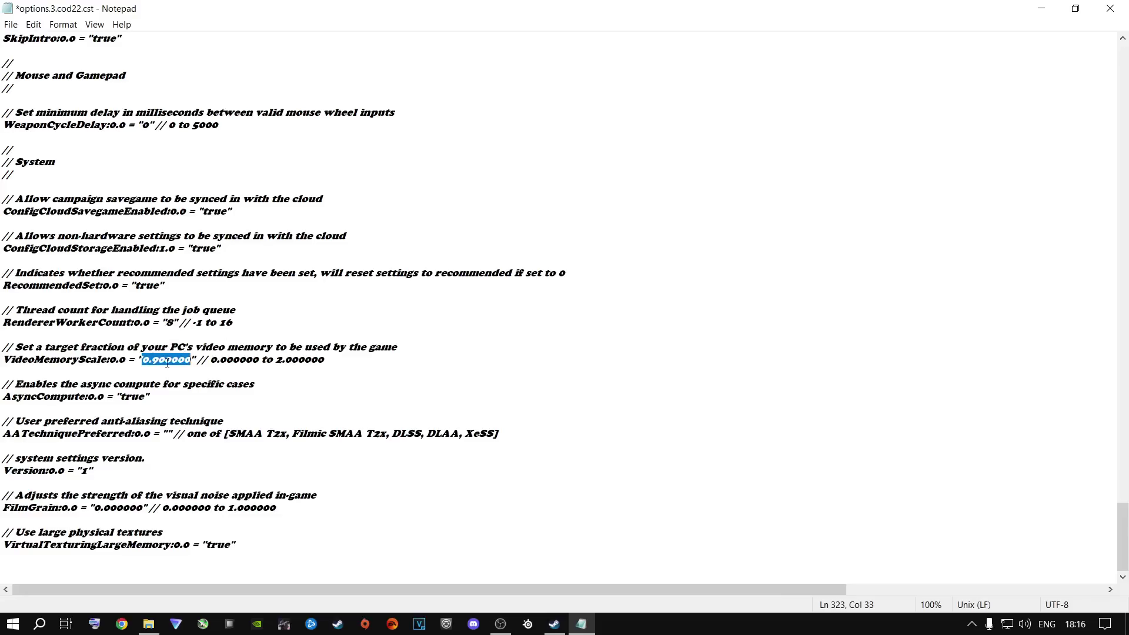
key("Down")
key("Down")
key("Down")
left_click_drag(150, 397, 4, 385)
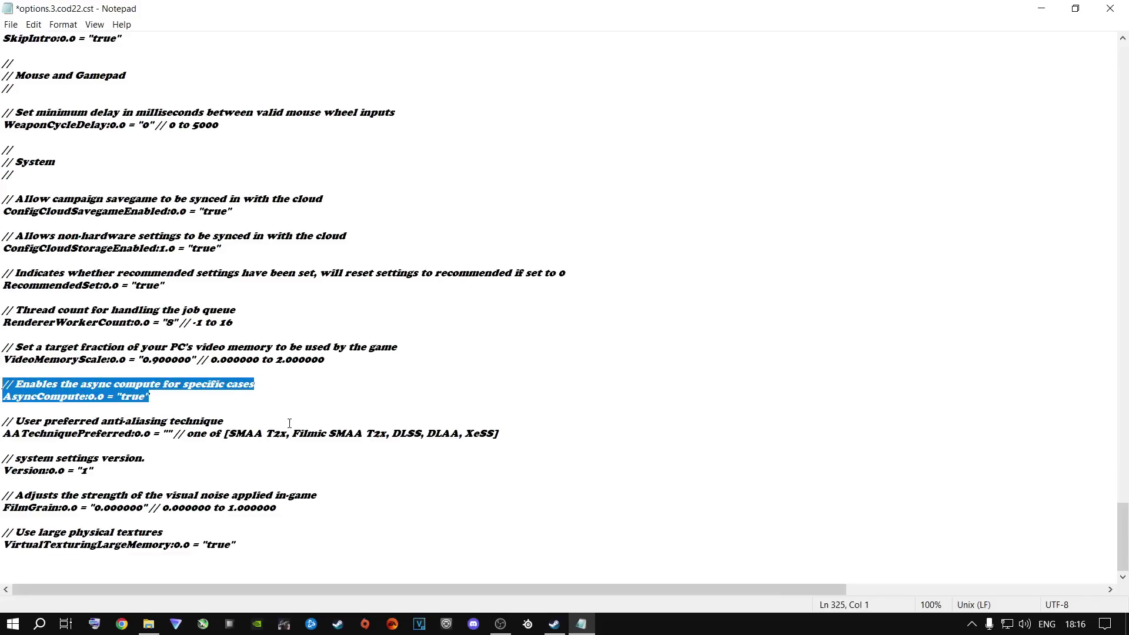
left_click(167, 403)
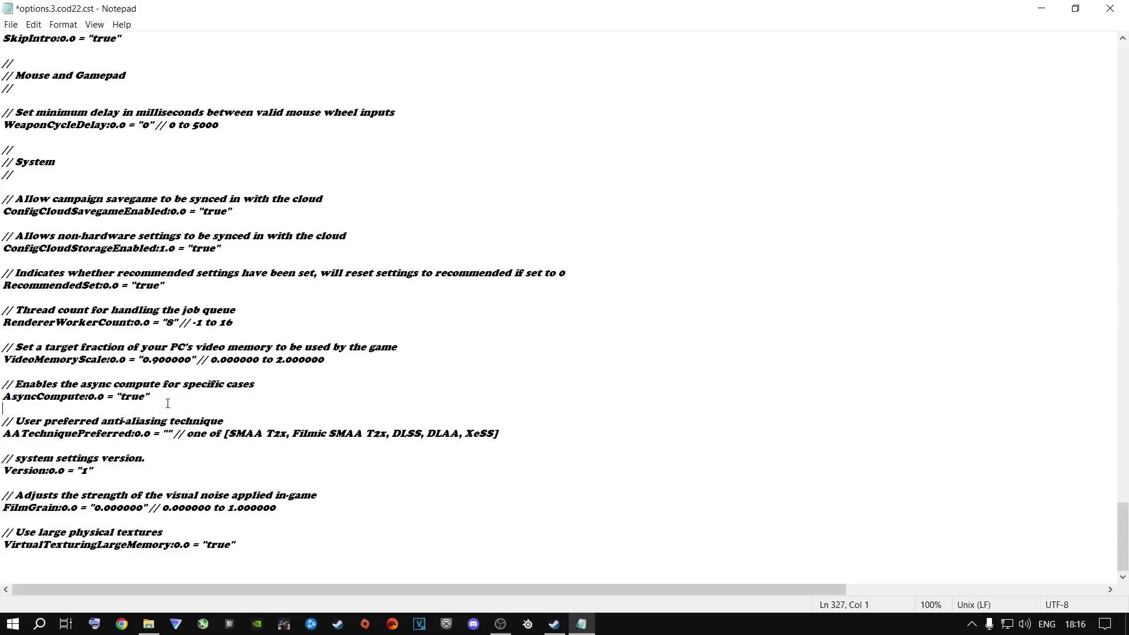
left_click_drag(146, 396, 121, 396)
left_click(208, 404)
Save options.3.cod22.cst and close it.
left_click(11, 25)
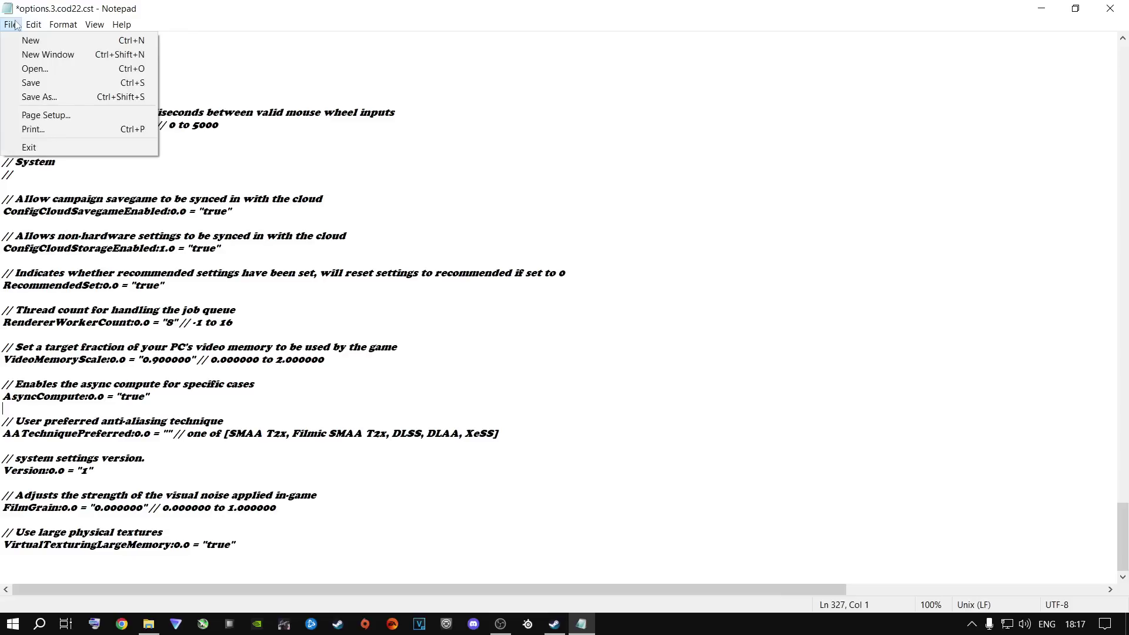
left_click(30, 84)
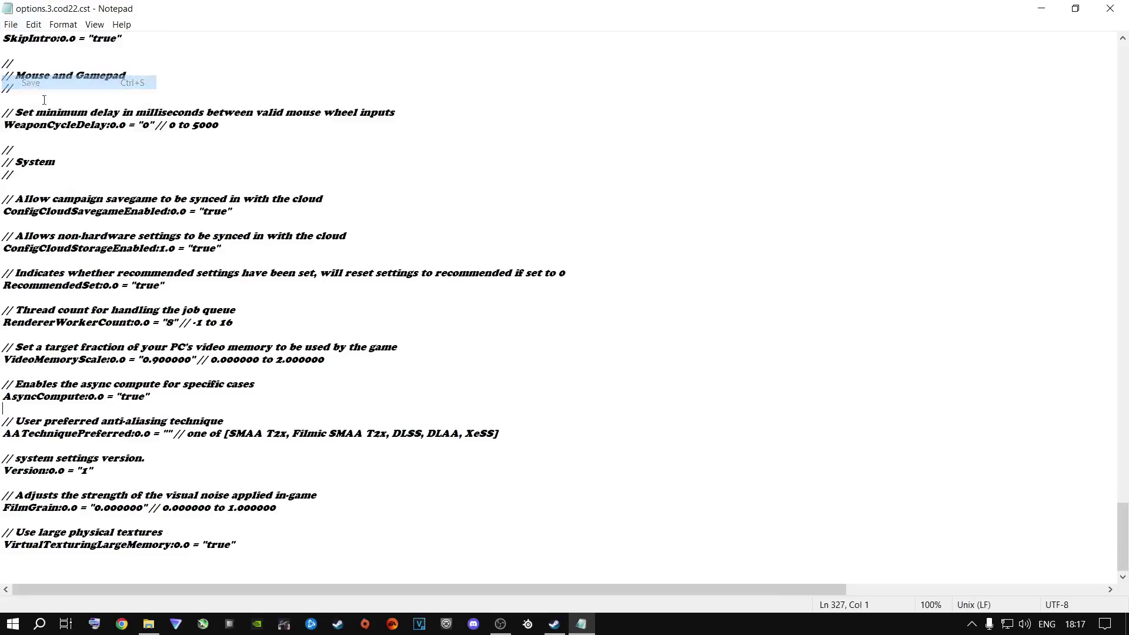
left_click(1109, 9)
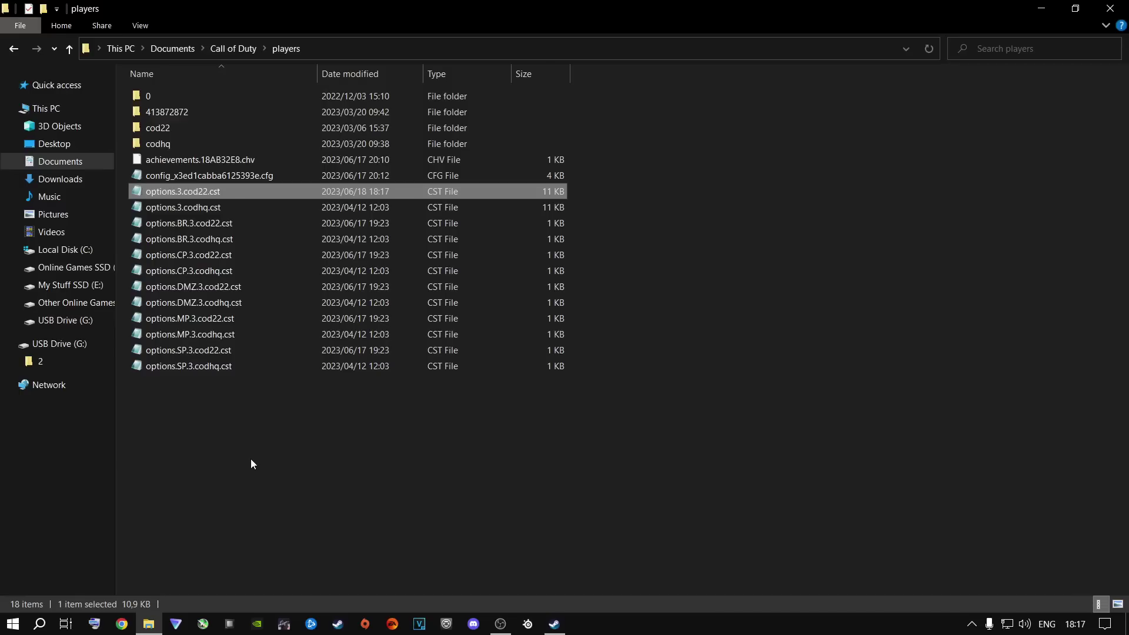
Delete the options.3.cod22.cst file from the players folder.
right_click(160, 192)
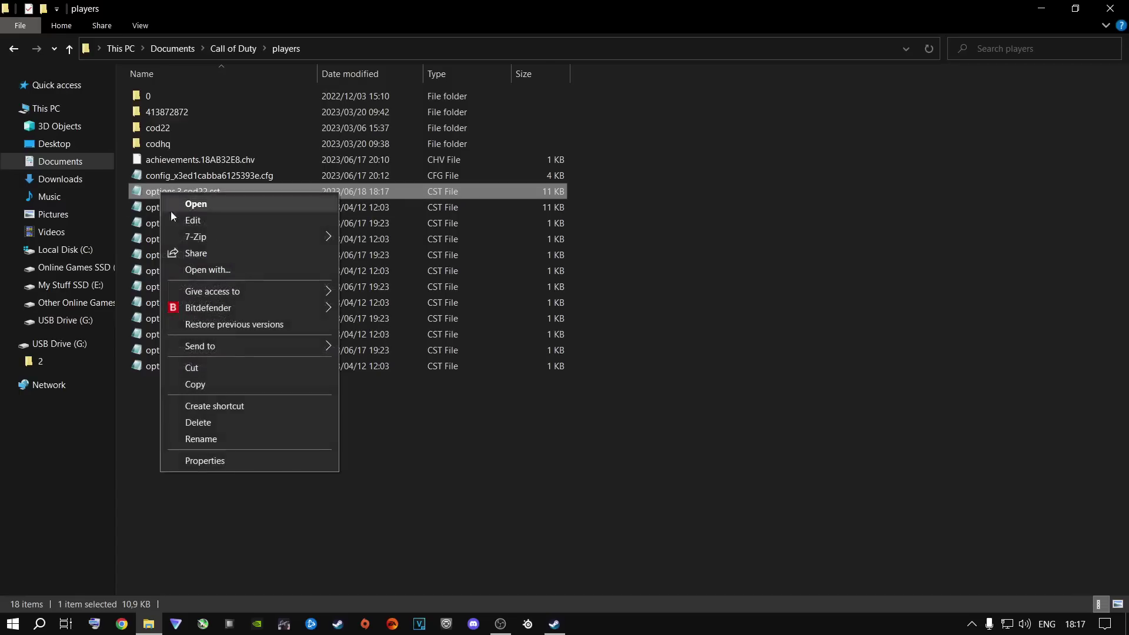
left_click(218, 421)
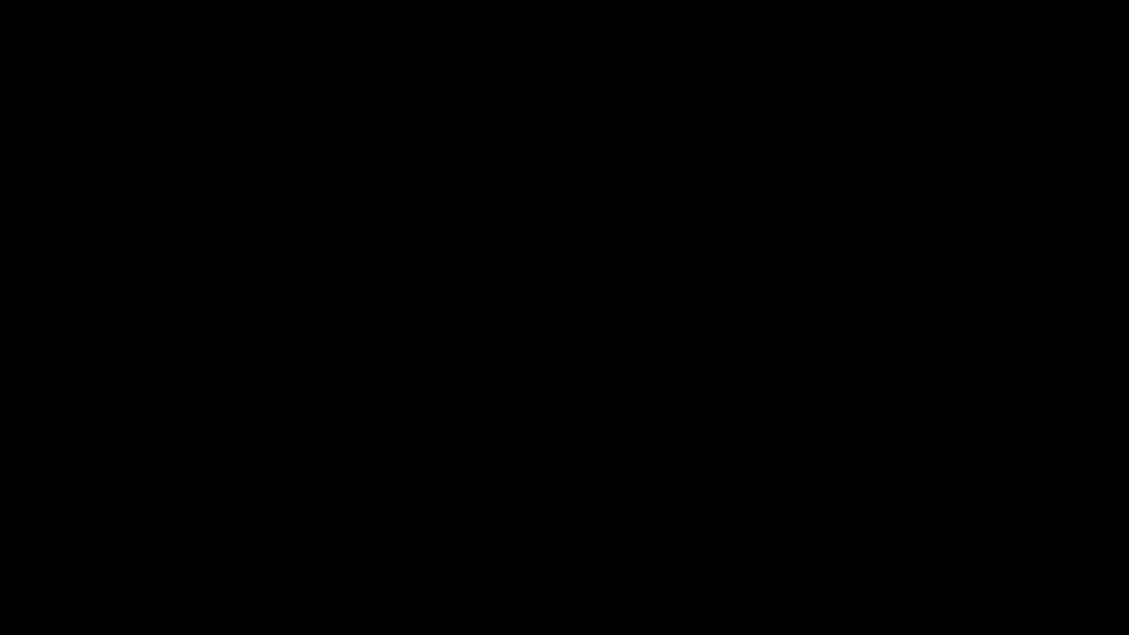
key("w")
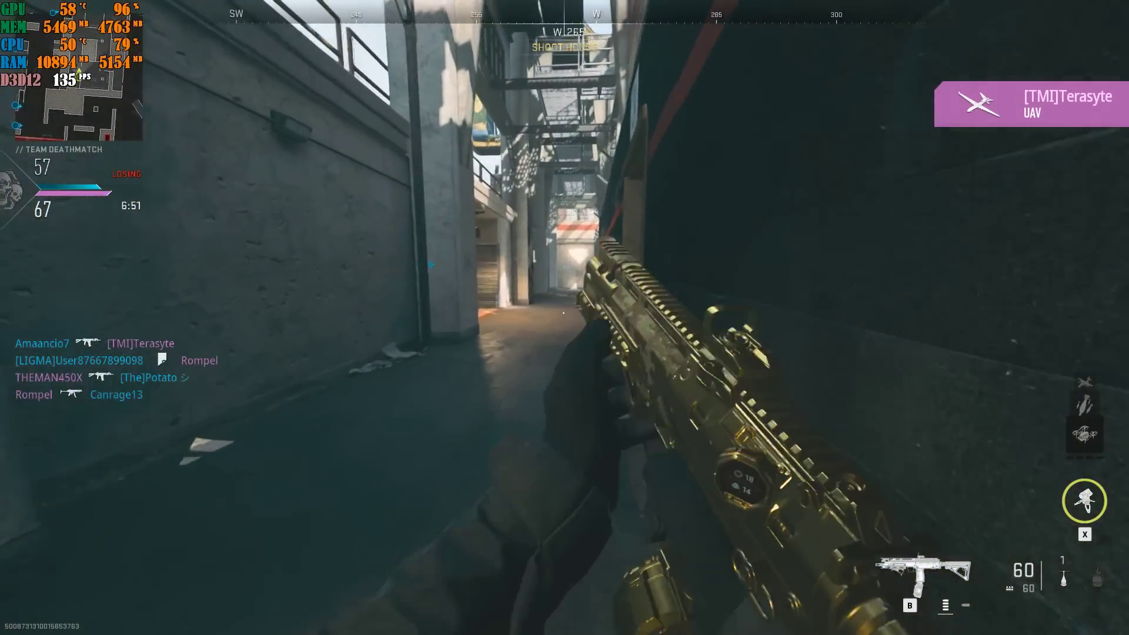
key("w")
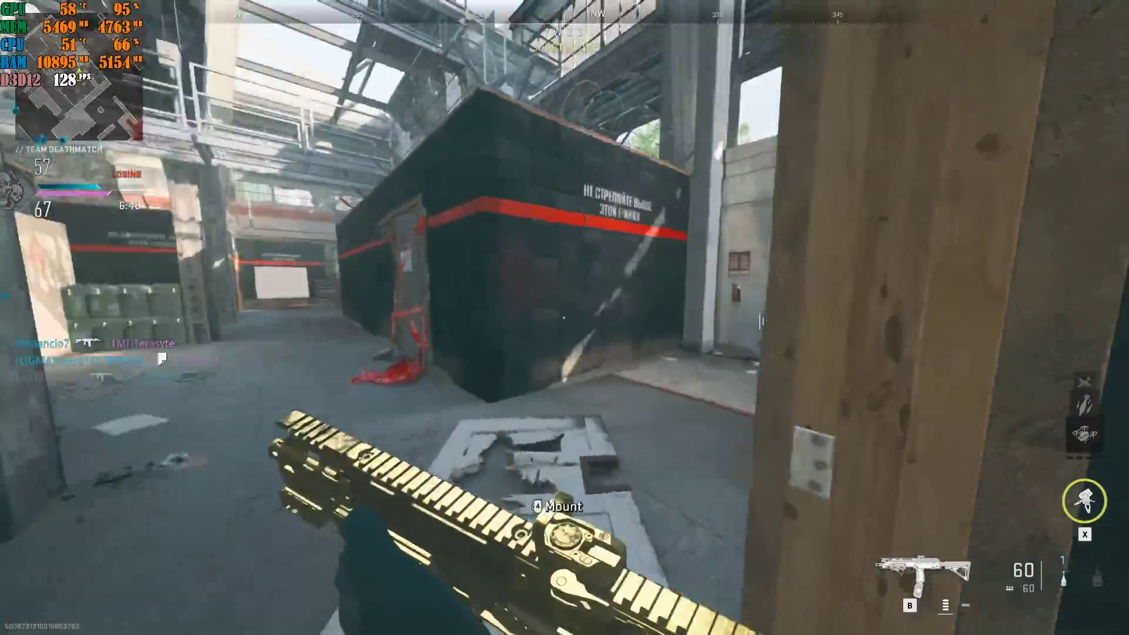
left_click(565, 318)
left_click(565, 318)
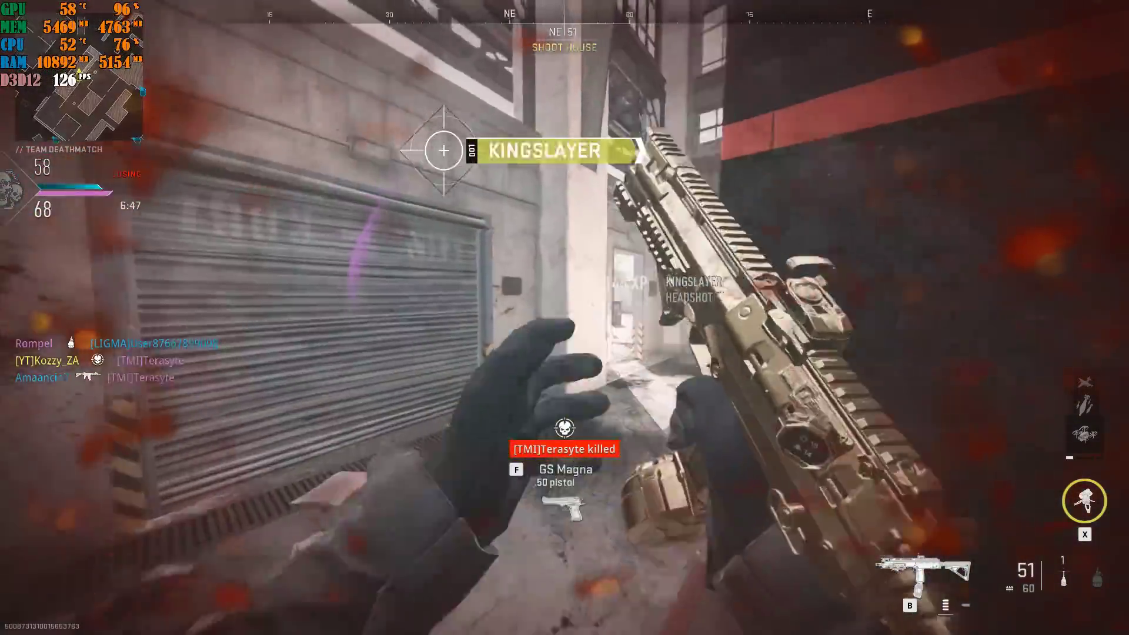
key("w")
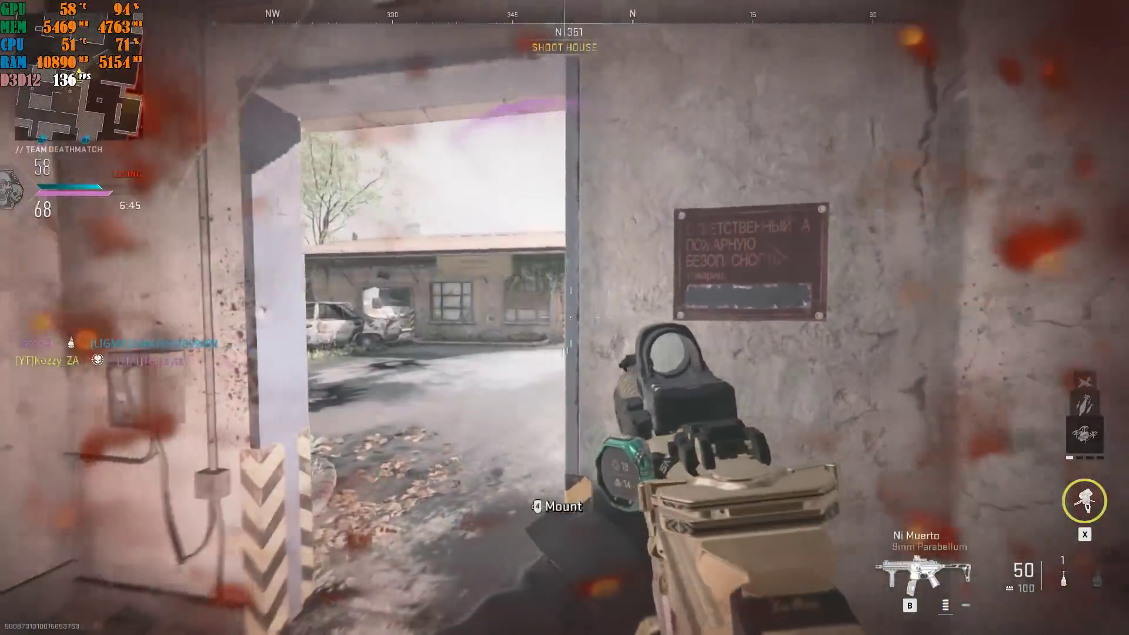
key("w")
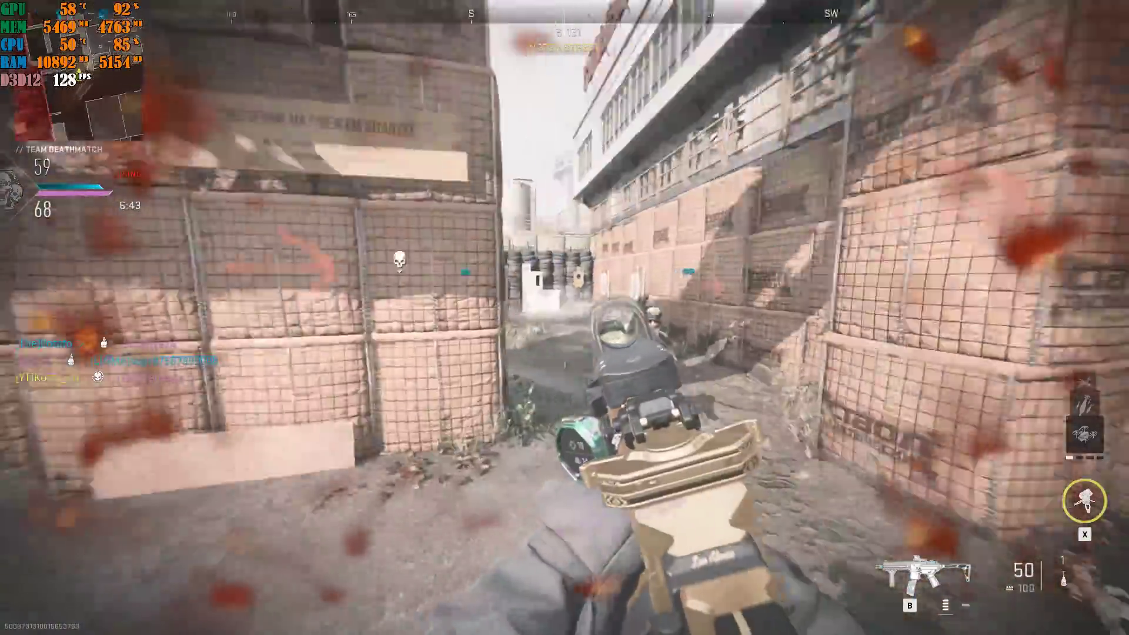
left_click(565, 317)
key("w")
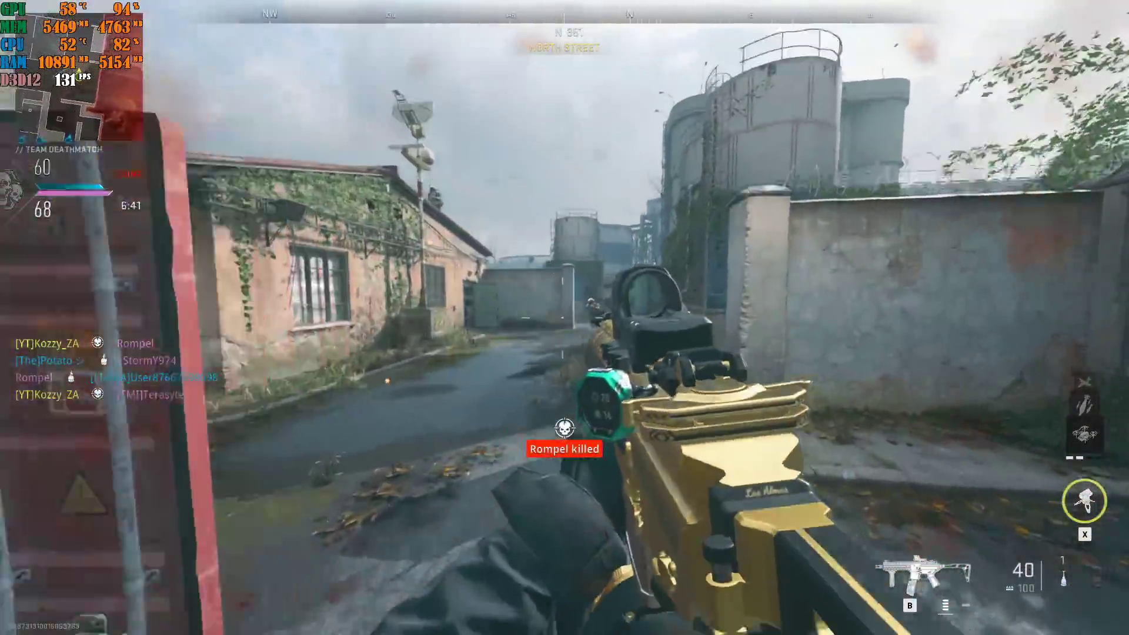
right_click(565, 317)
left_click(564, 317)
left_click(564, 317)
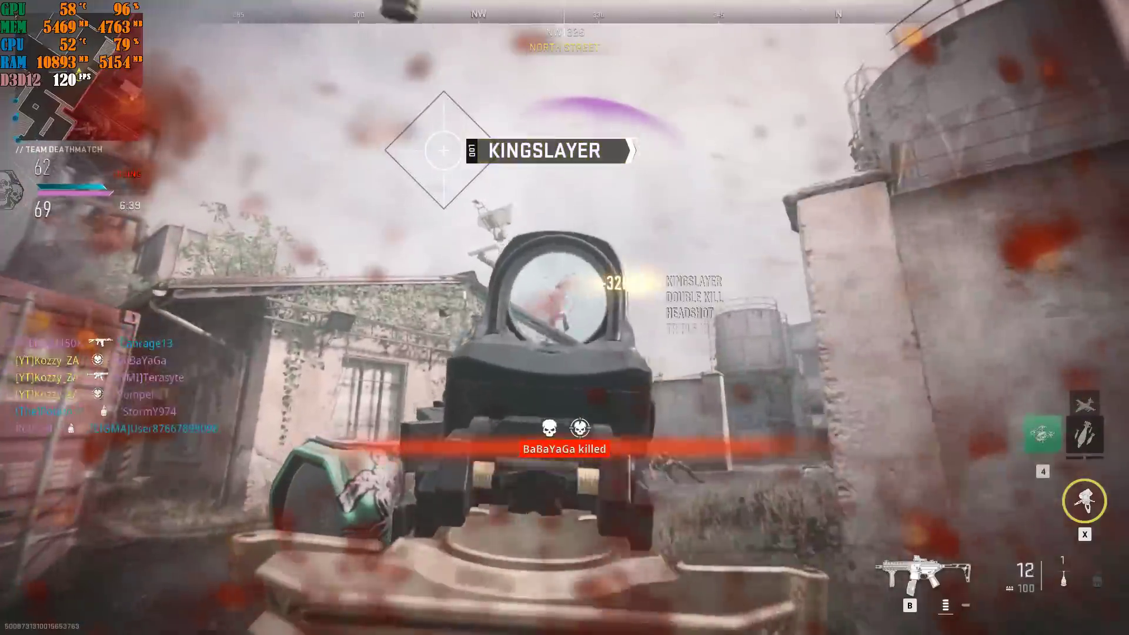
key("r")
key("w")
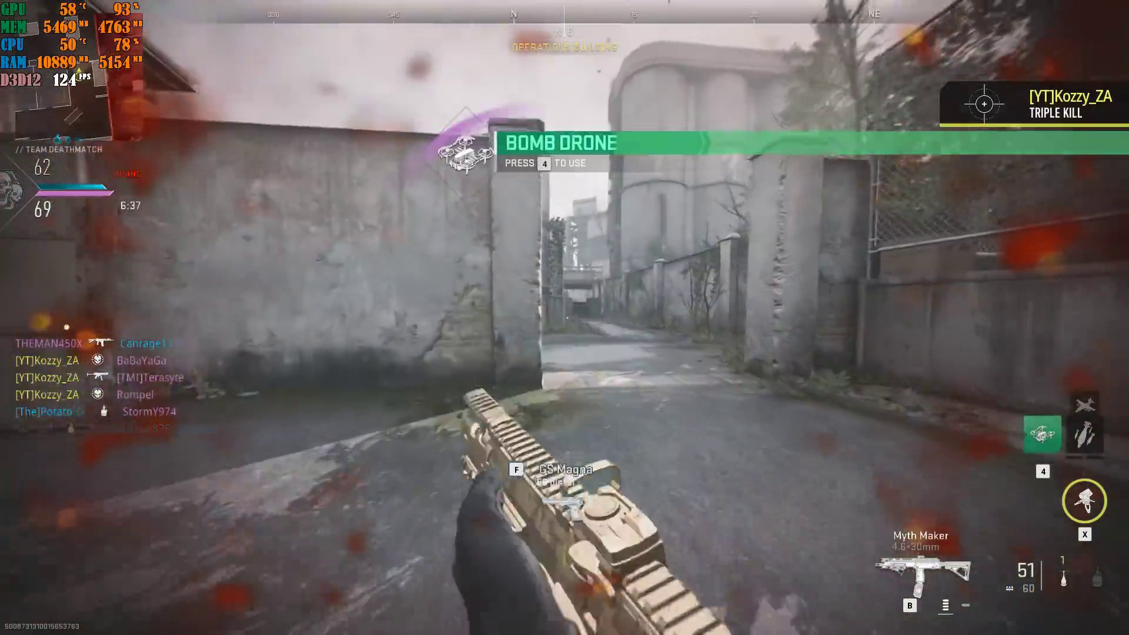
key("w")
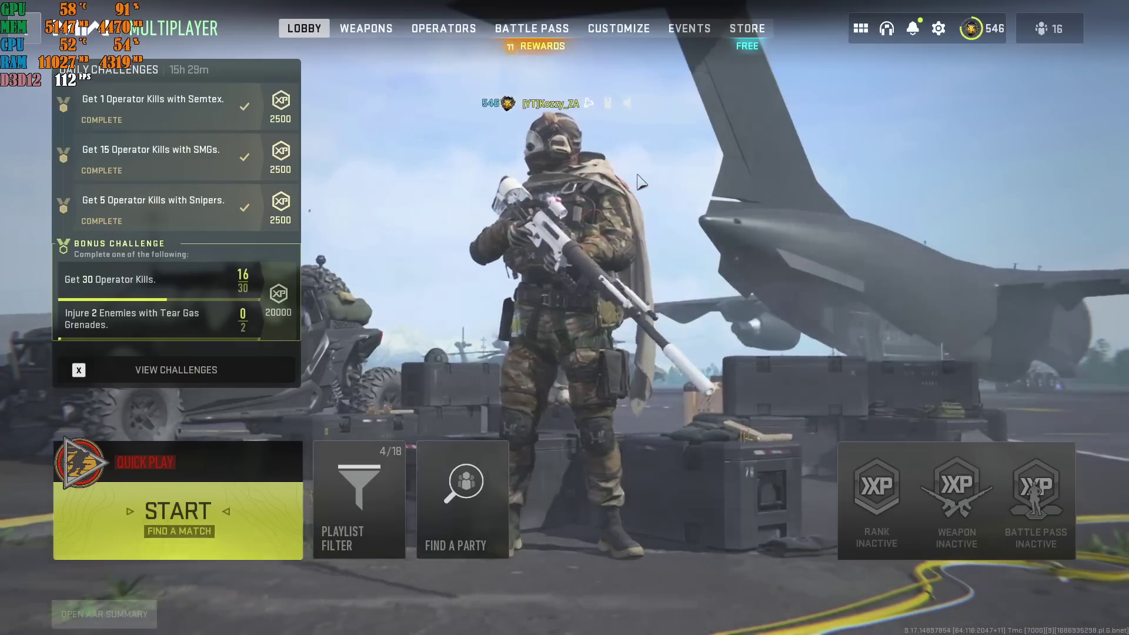
Open the game's graphics quality settings and expand the additional Intel XeSS options under Upscaling / Sharpening.
left_click(939, 29)
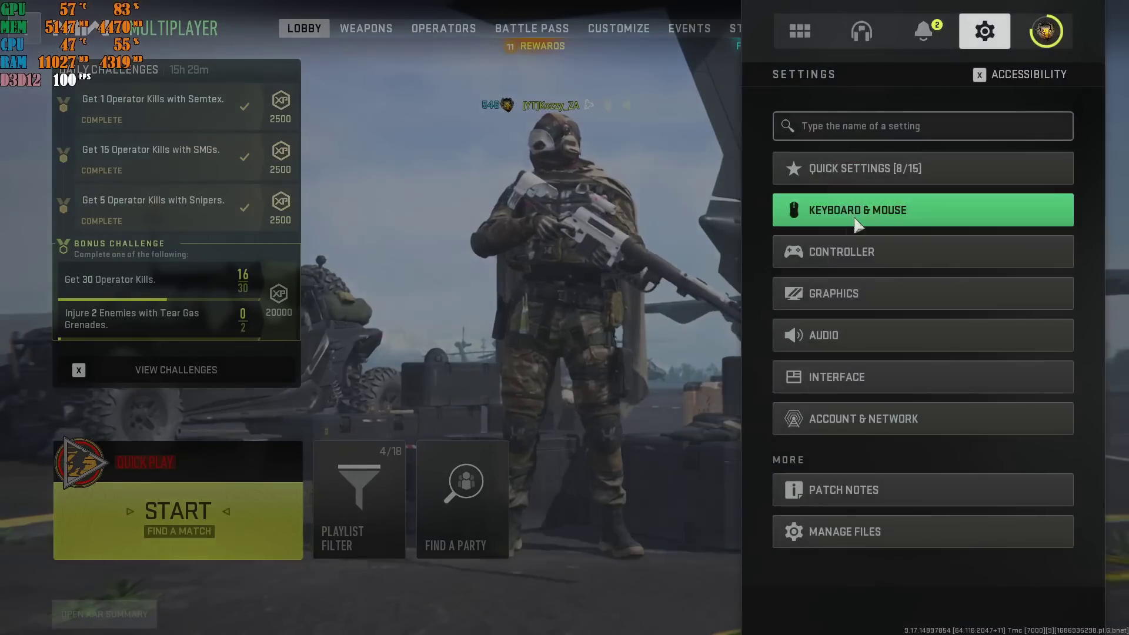
left_click(853, 293)
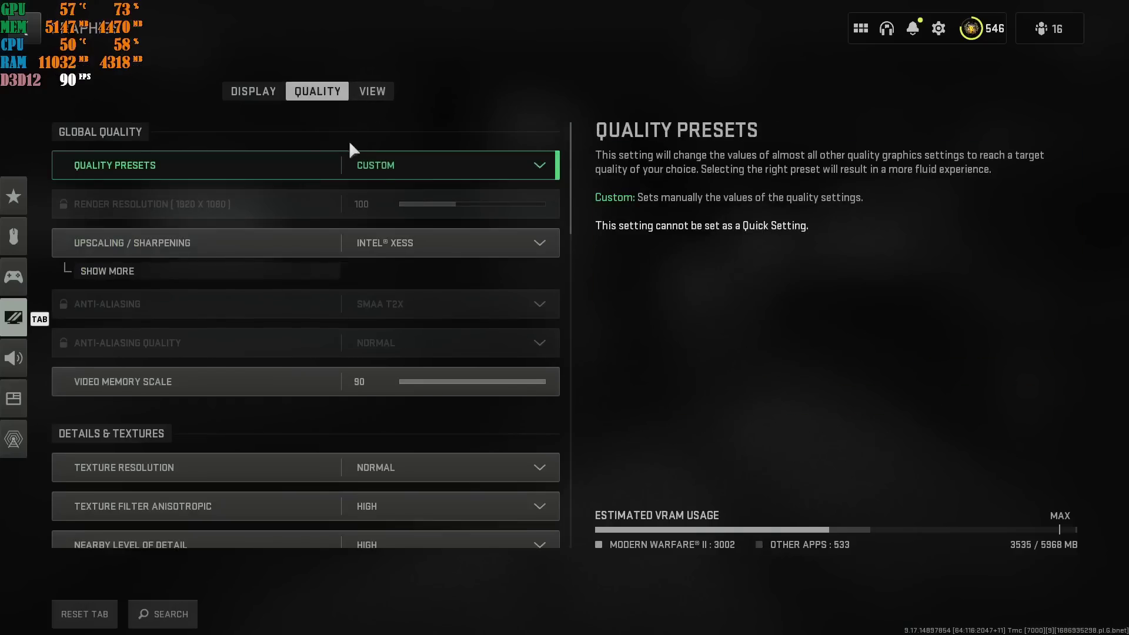
left_click(334, 265)
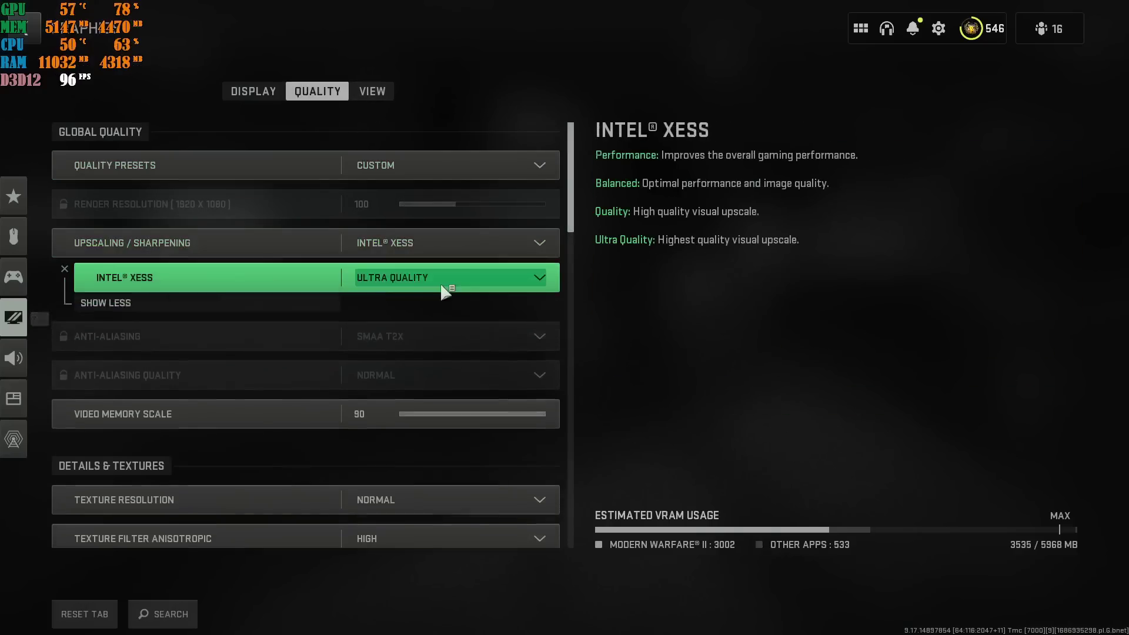